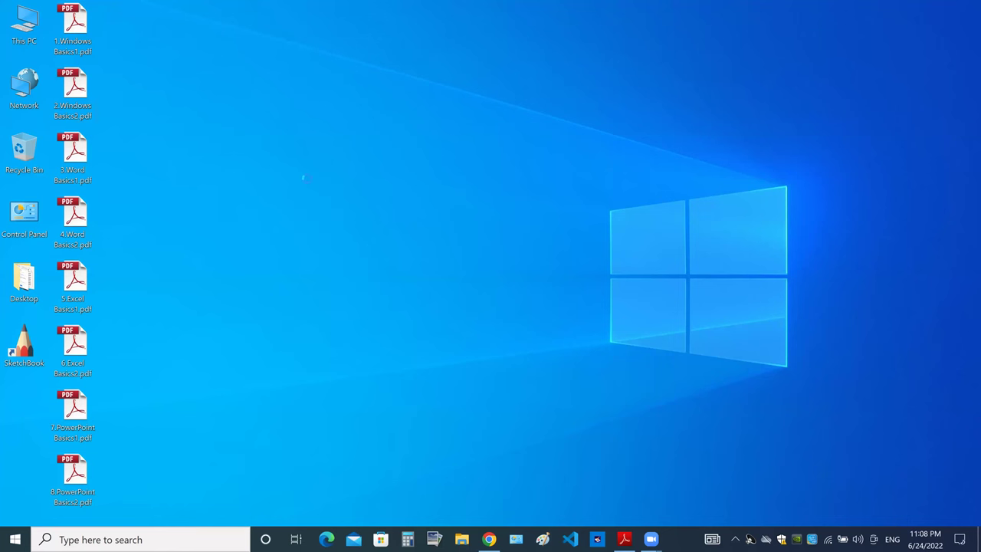
# Create a new folder on the desktop and name it English.
pyautogui.rightClick(307, 182)
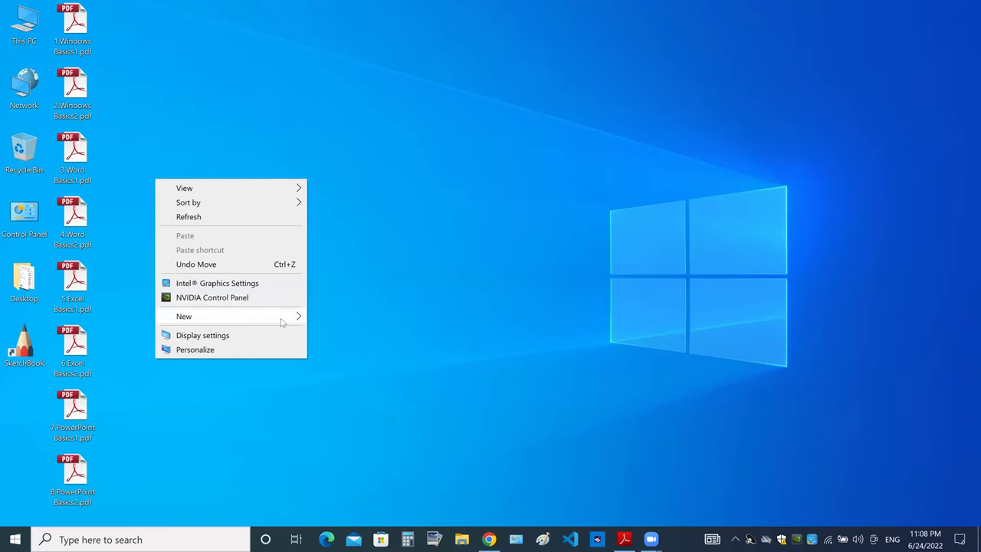
pyautogui.click(338, 318)
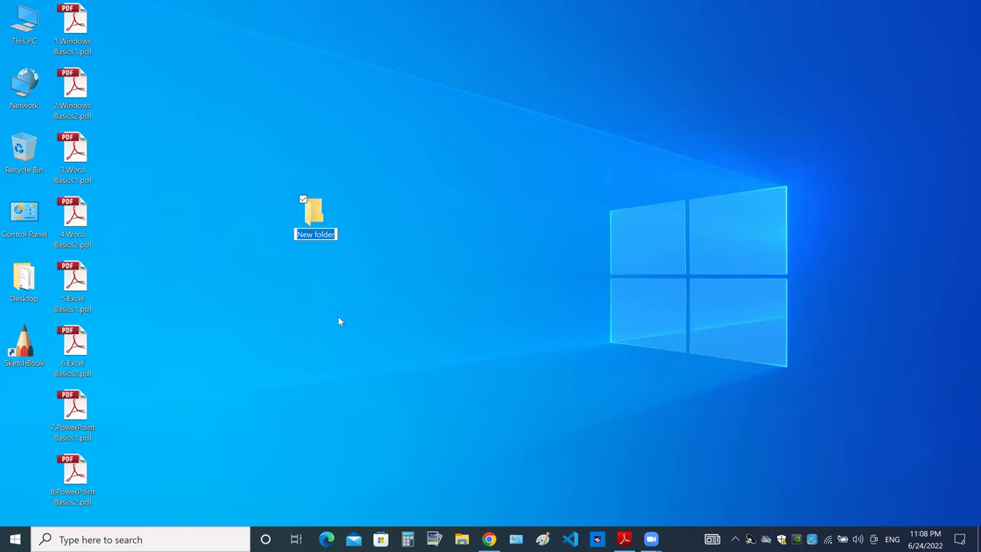
pyautogui.write('English')
pyautogui.press('Return')
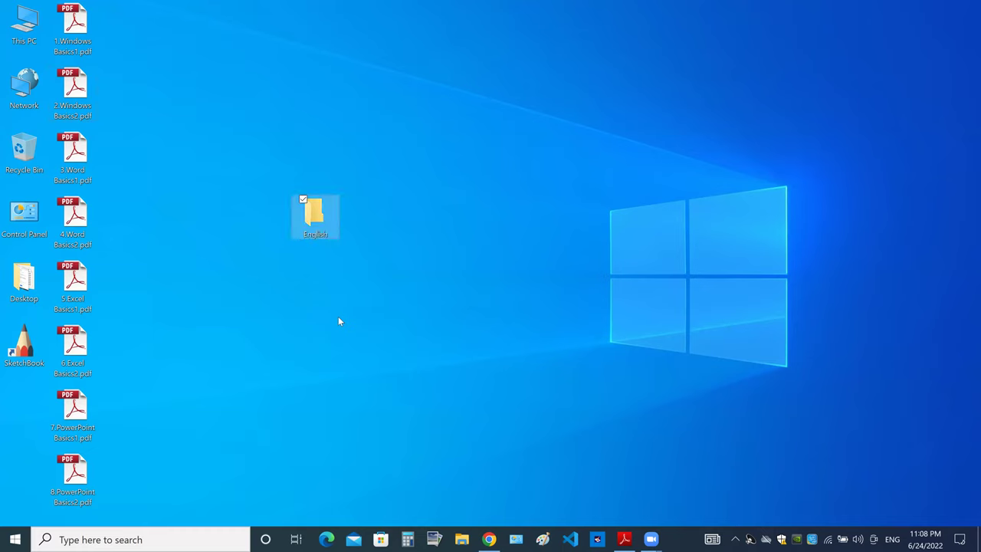
# Create a second desktop folder named Arabic and move it onto the same row as the English folder.
pyautogui.click(389, 228)
pyautogui.rightClick(389, 229)
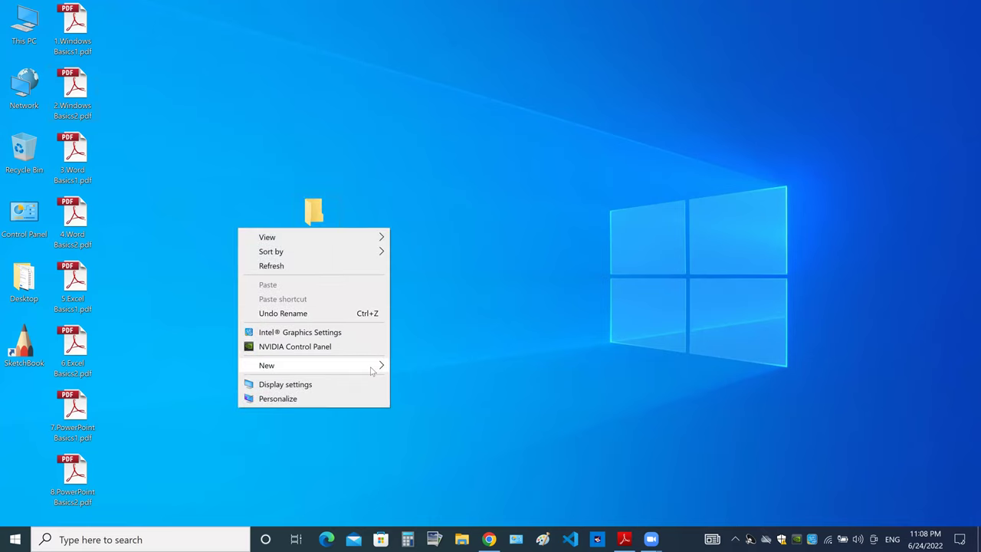
pyautogui.moveTo(376, 365)
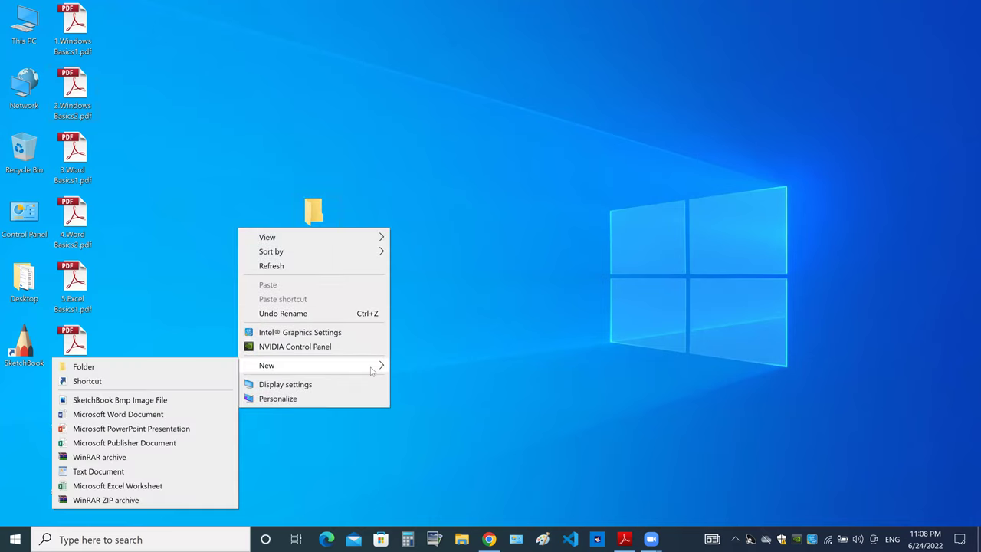
pyautogui.click(177, 371)
pyautogui.write('Ara')
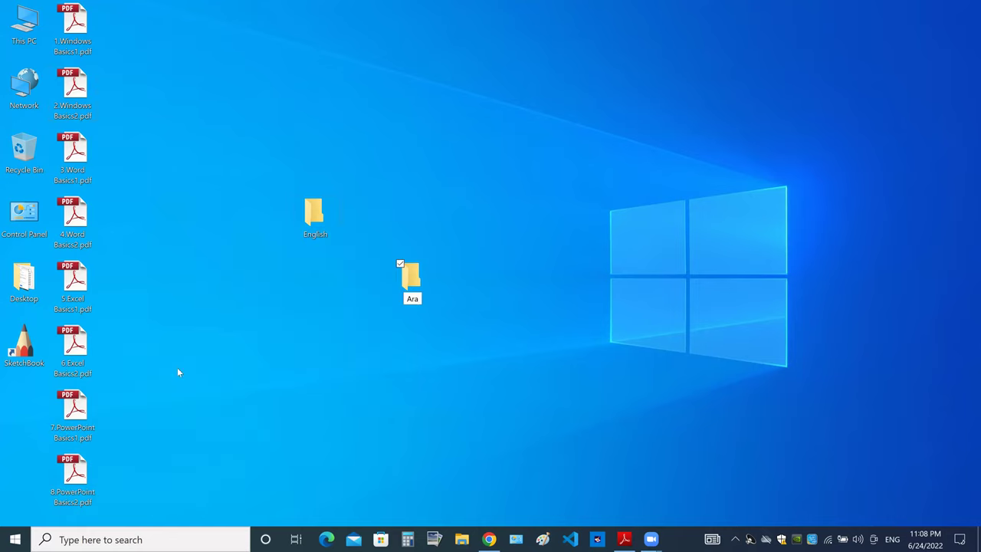
pyautogui.write('bic')
pyautogui.press('Return')
pyautogui.moveTo(414, 295); pyautogui.dragTo(406, 234)
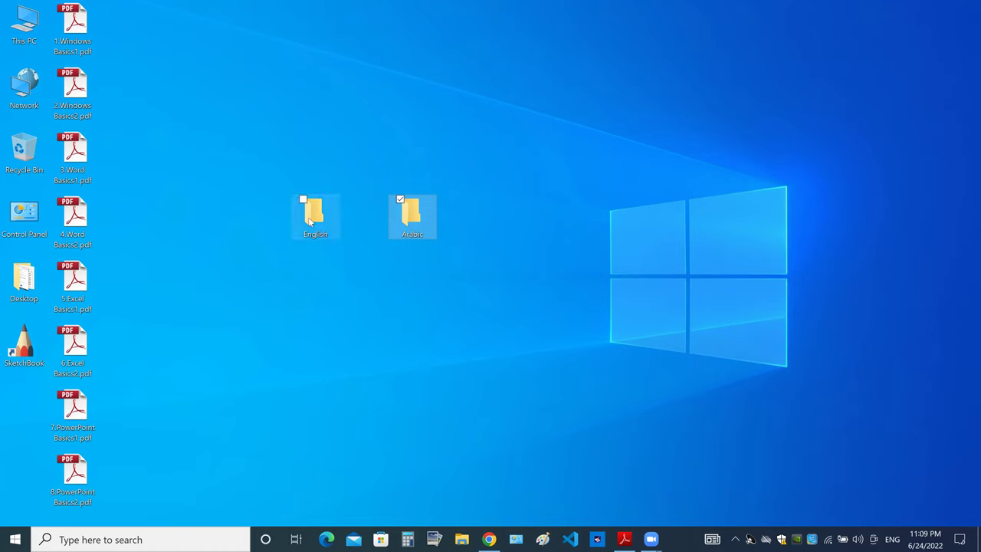
pyautogui.rightClick(177, 191)
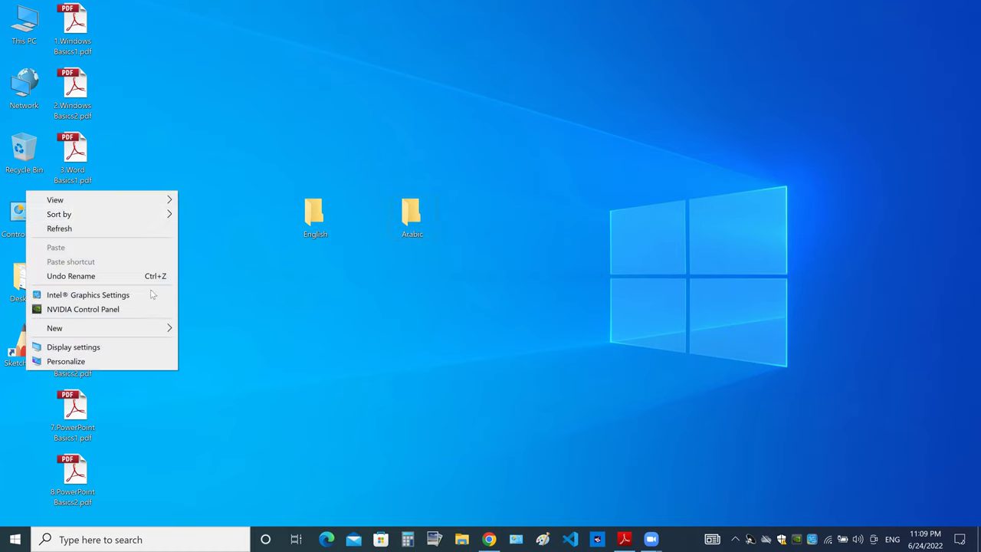
pyautogui.moveTo(155, 332)
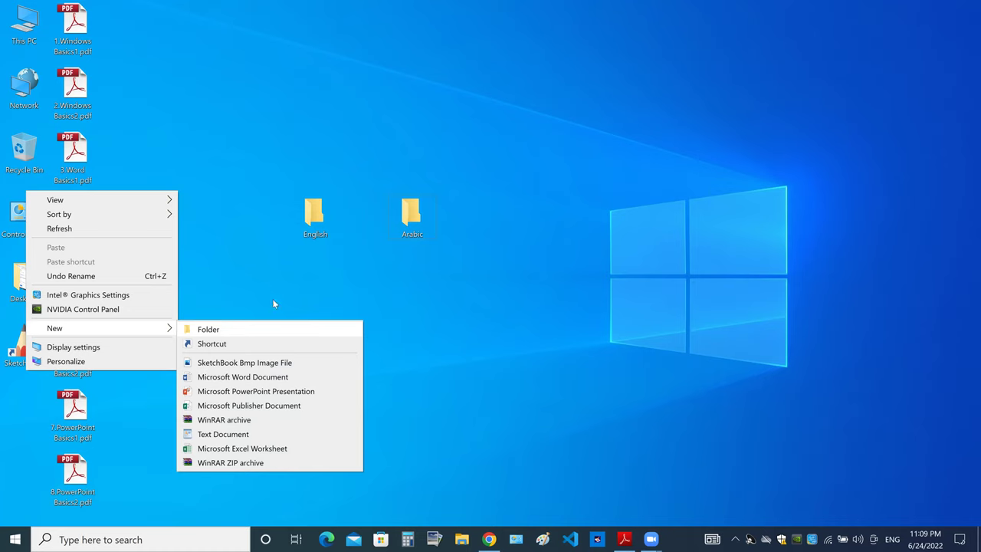
pyautogui.click(319, 270)
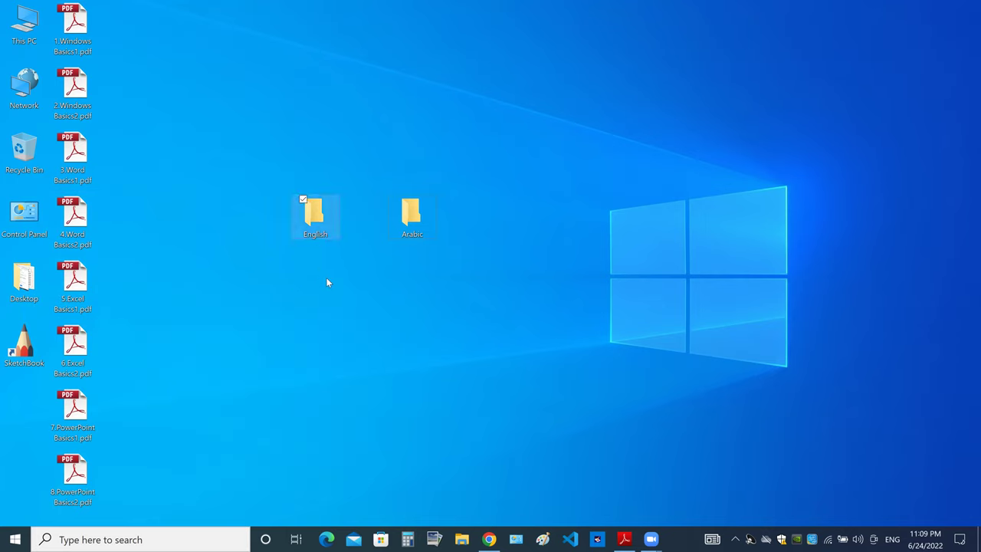
# Undo the Arabic folder's renaming and redo it.
pyautogui.hotkey('ctrl', 'z')
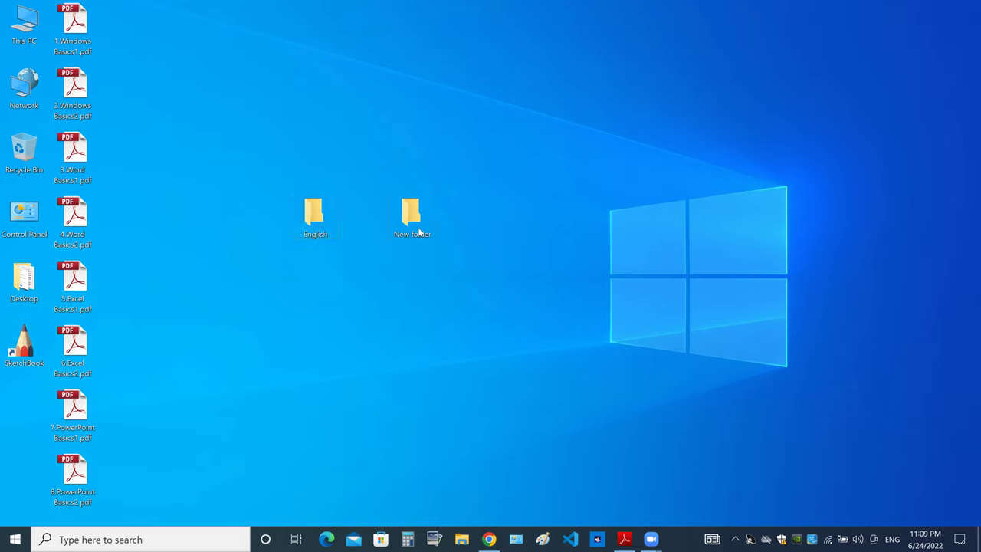
pyautogui.click(413, 218)
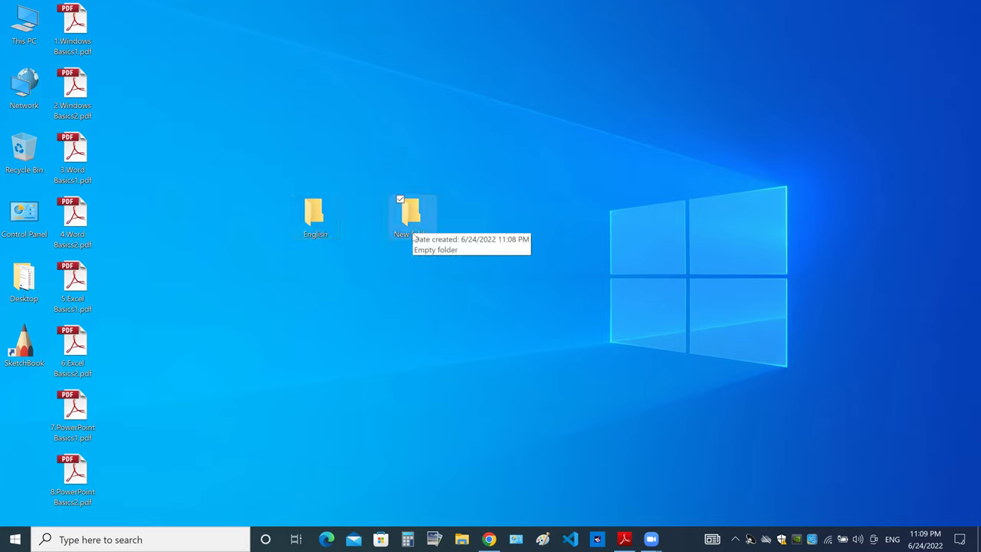
pyautogui.click(406, 234)
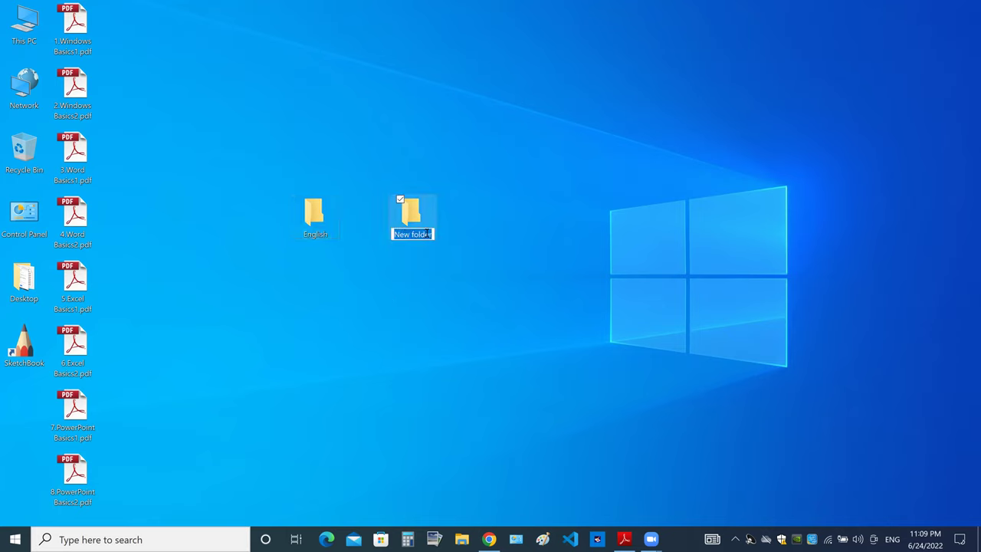
pyautogui.click(339, 297)
pyautogui.rightClick(338, 297)
pyautogui.click(415, 297)
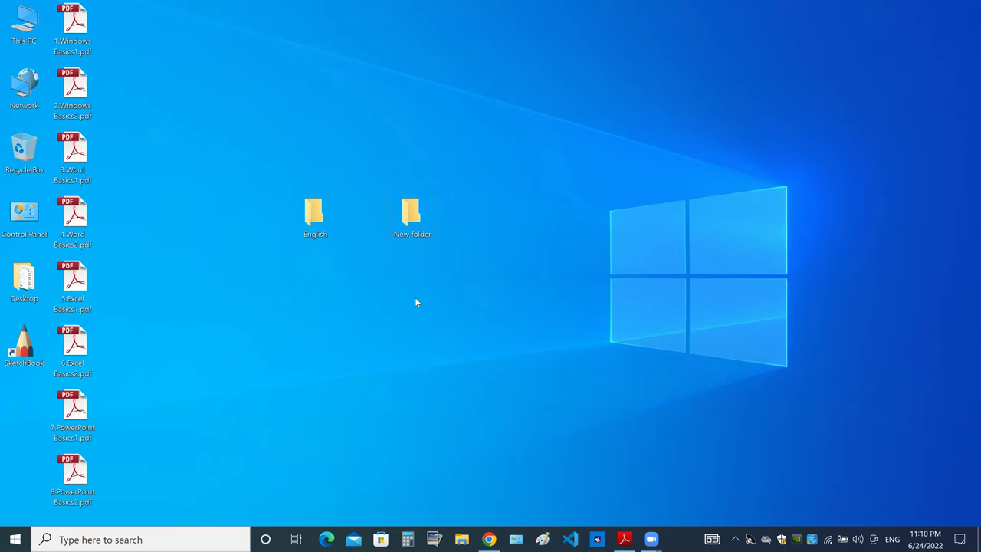
pyautogui.hotkey('ctrl', 'y')
# Create a third folder on the desktop, keeping the default name.
pyautogui.rightClick(356, 299)
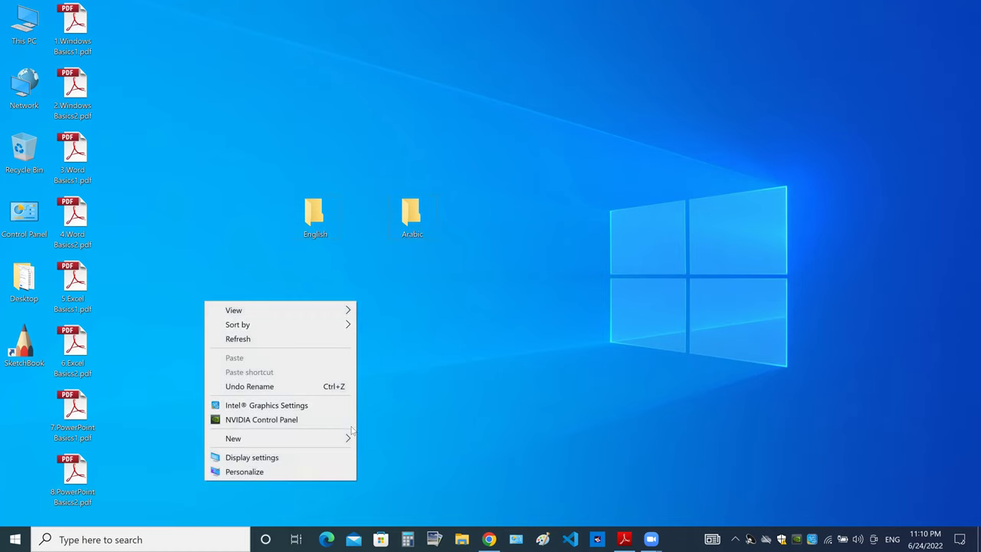
pyautogui.moveTo(344, 442)
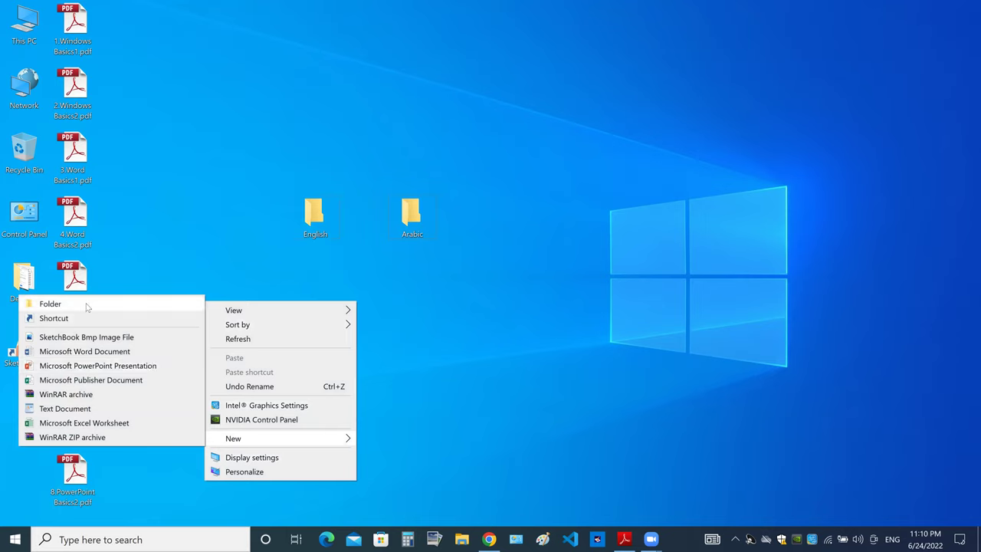
pyautogui.click(86, 305)
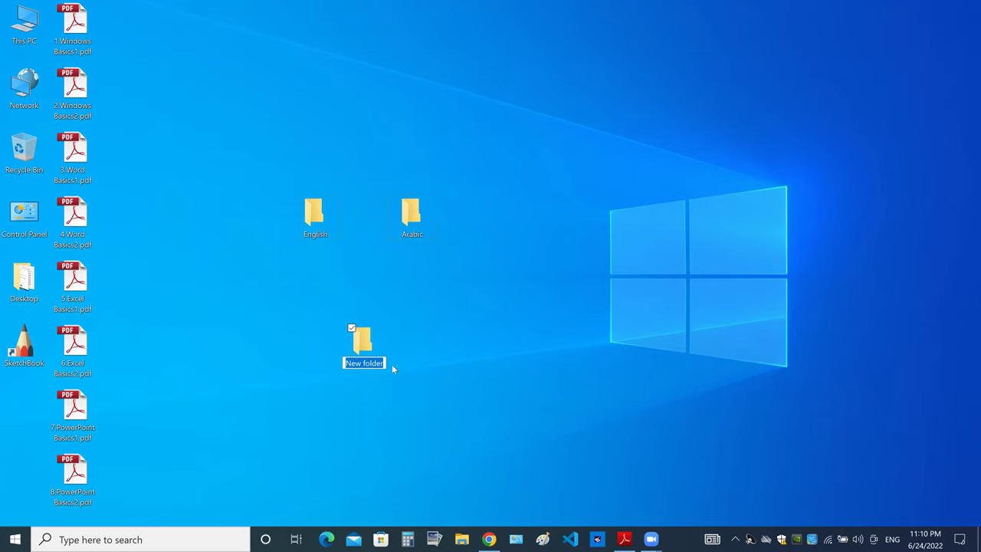
pyautogui.press('Return')
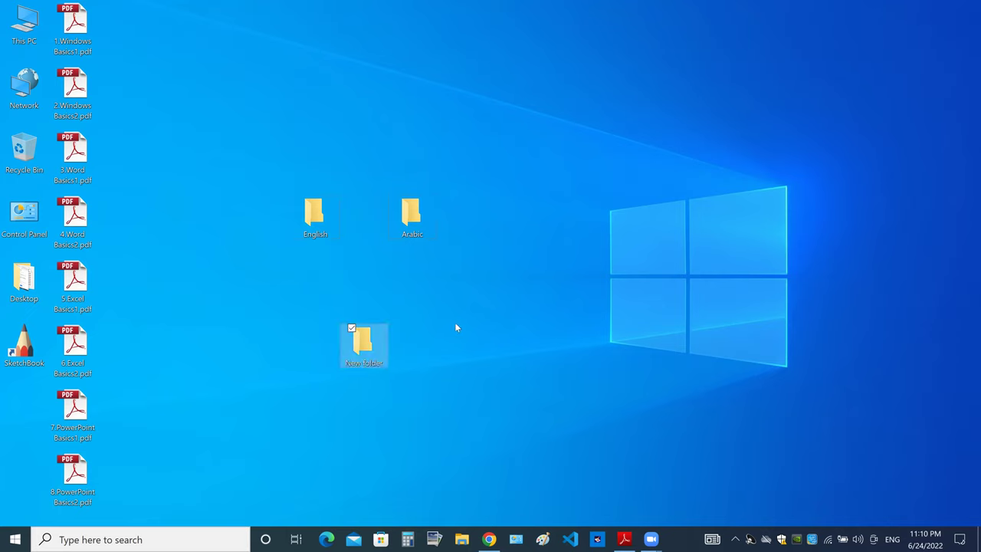
pyautogui.click(481, 319)
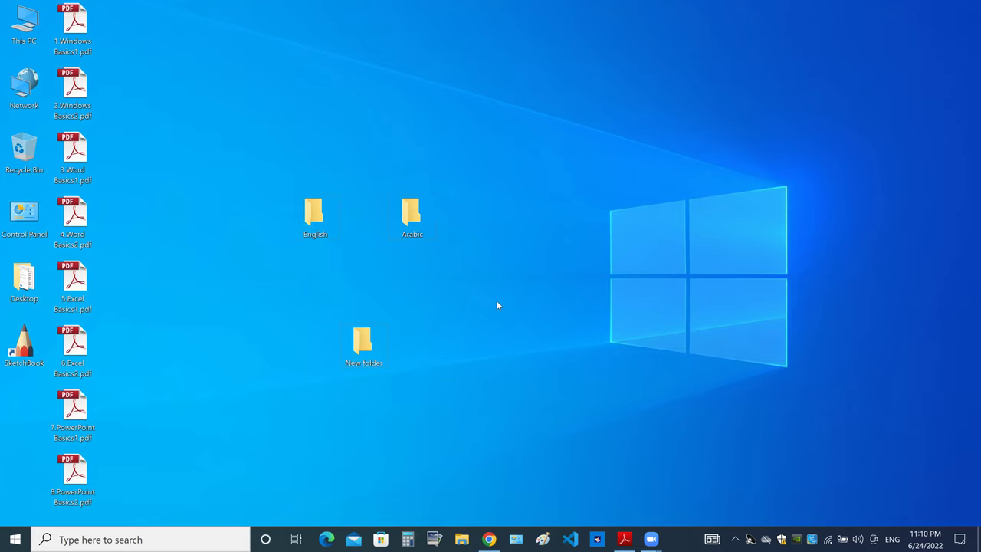
# Rename the newest folder Science and move it directly beside the Arabic folder.
pyautogui.click(366, 345)
pyautogui.click(422, 323)
pyautogui.click(367, 346)
pyautogui.rightClick(366, 345)
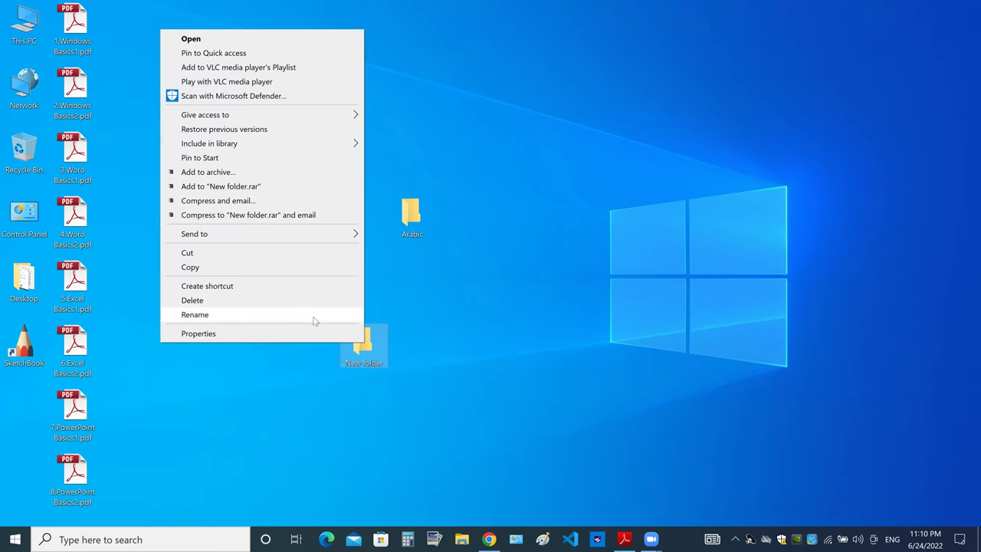
pyautogui.click(193, 315)
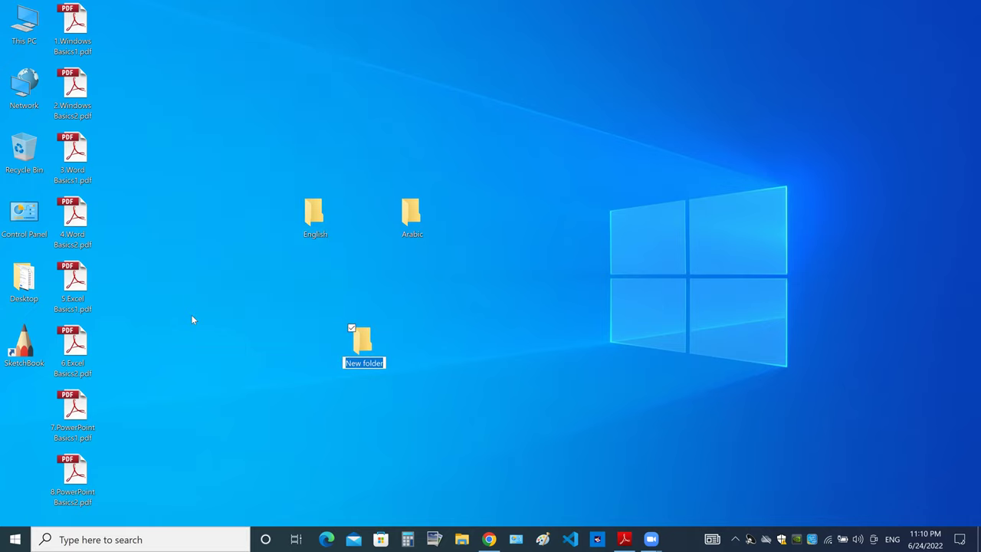
pyautogui.write('Science')
pyautogui.press('Return')
pyautogui.moveTo(342, 341); pyautogui.dragTo(460, 225)
pyautogui.click(423, 289)
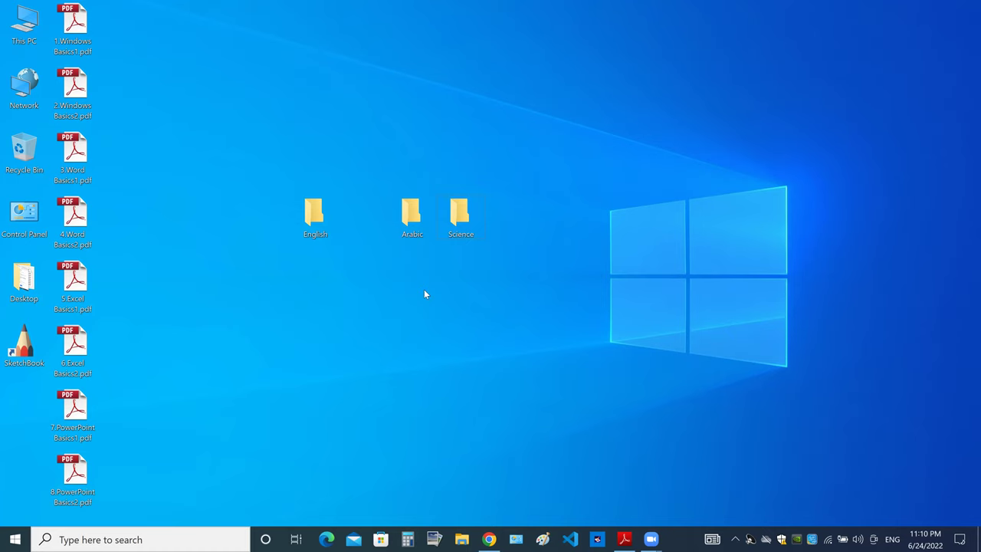
# Delete the Science and Arabic folders from the desktop.
pyautogui.rightClick(460, 222)
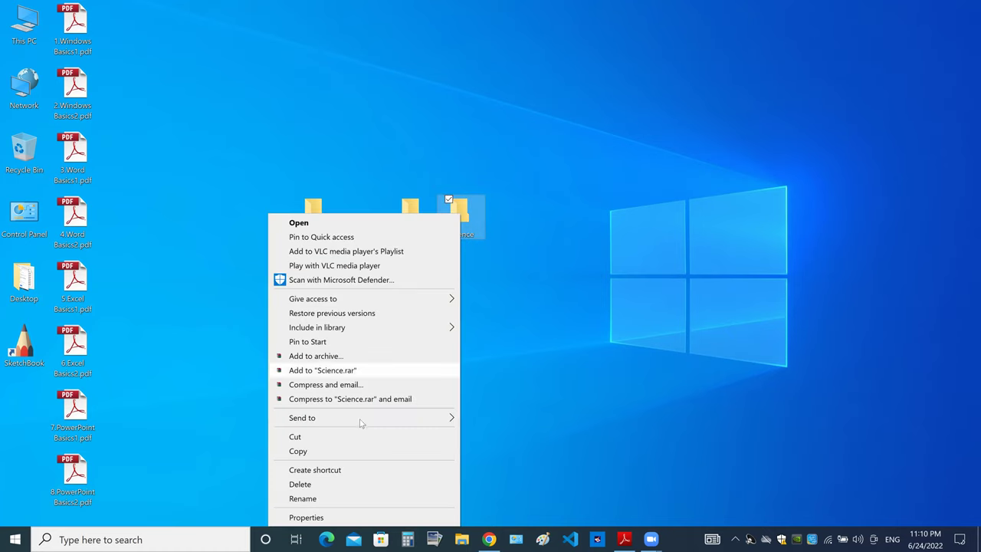
pyautogui.click(298, 486)
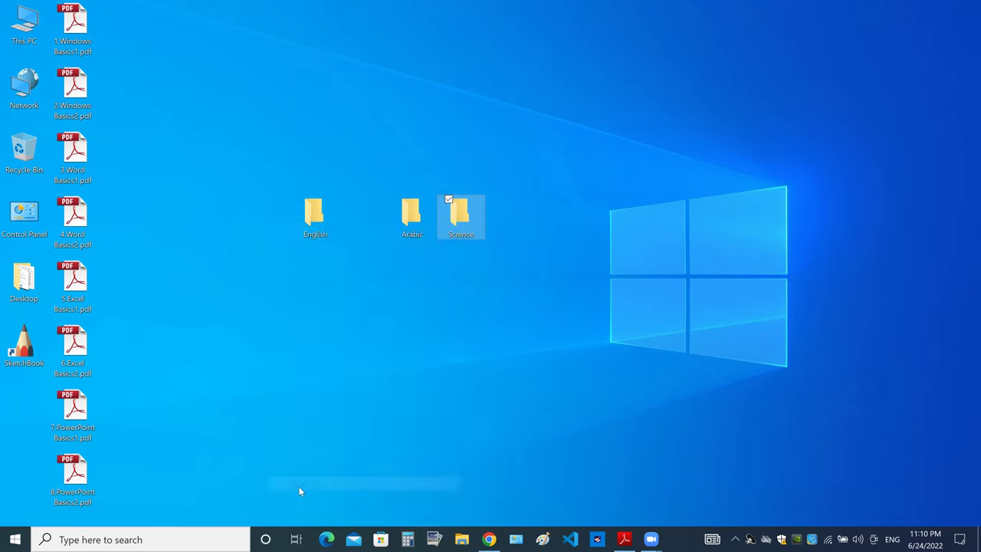
pyautogui.rightClick(415, 203)
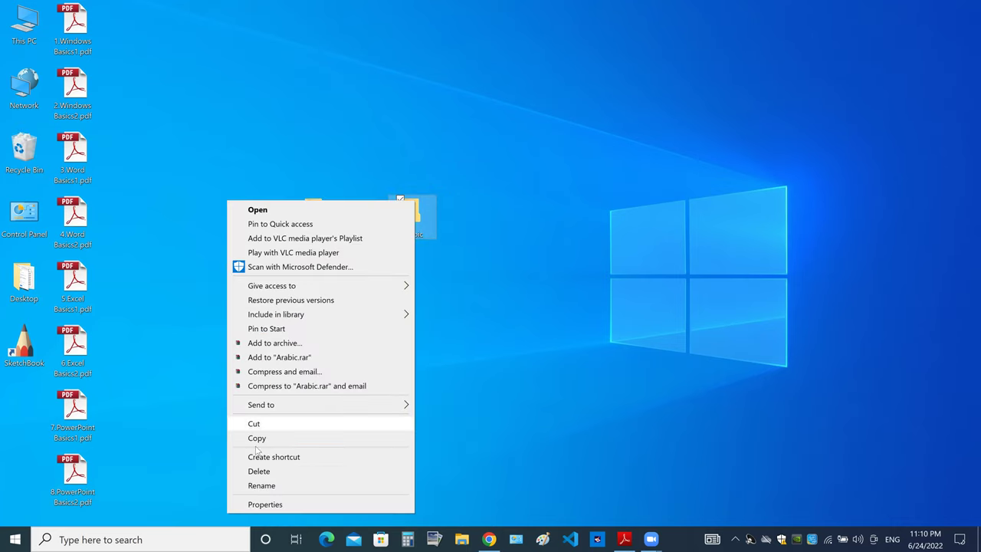
pyautogui.click(252, 472)
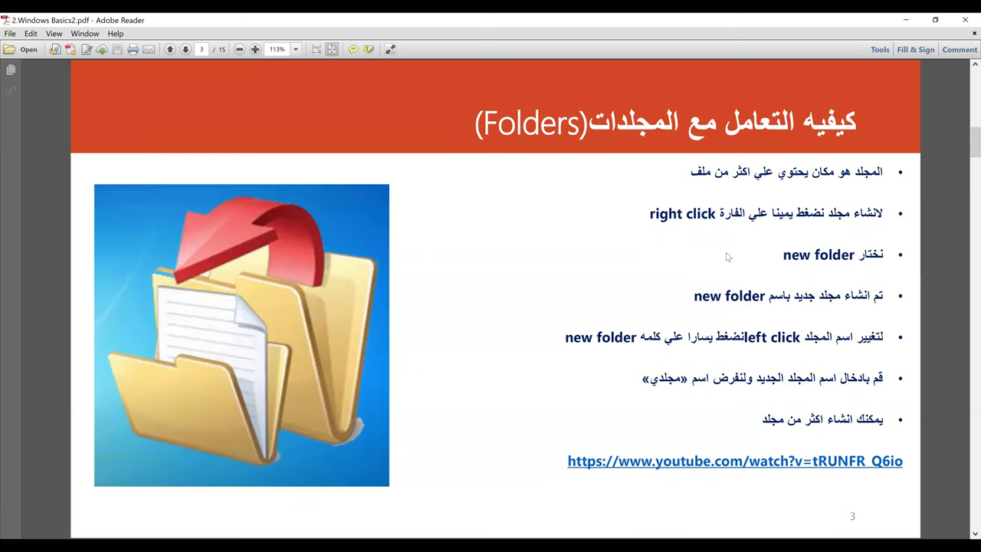
# Advance the Windows Basics2 PDF from the folders slide to page 4, about working with files.
pyautogui.click(632, 207)
pyautogui.scroll(-3, 966, 317)
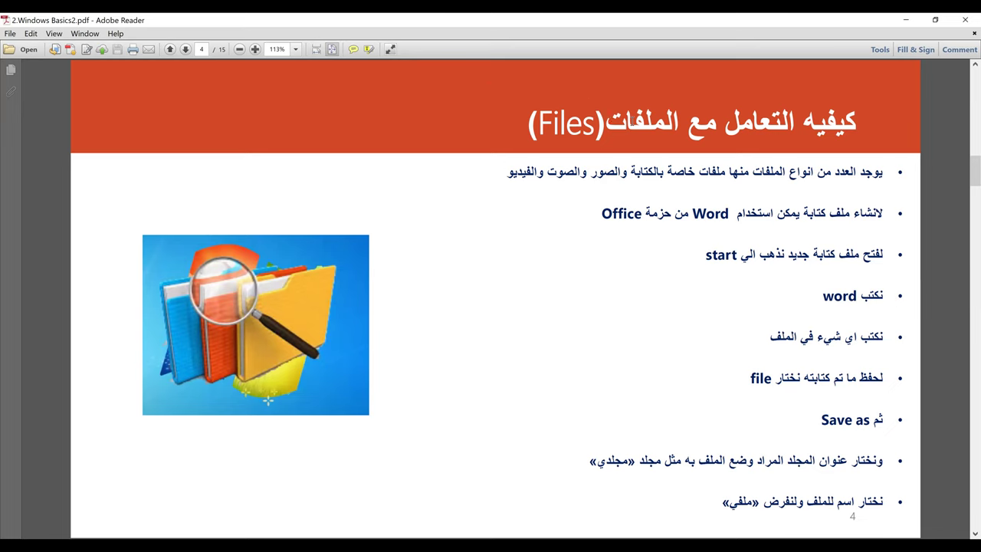
pyautogui.click(487, 381)
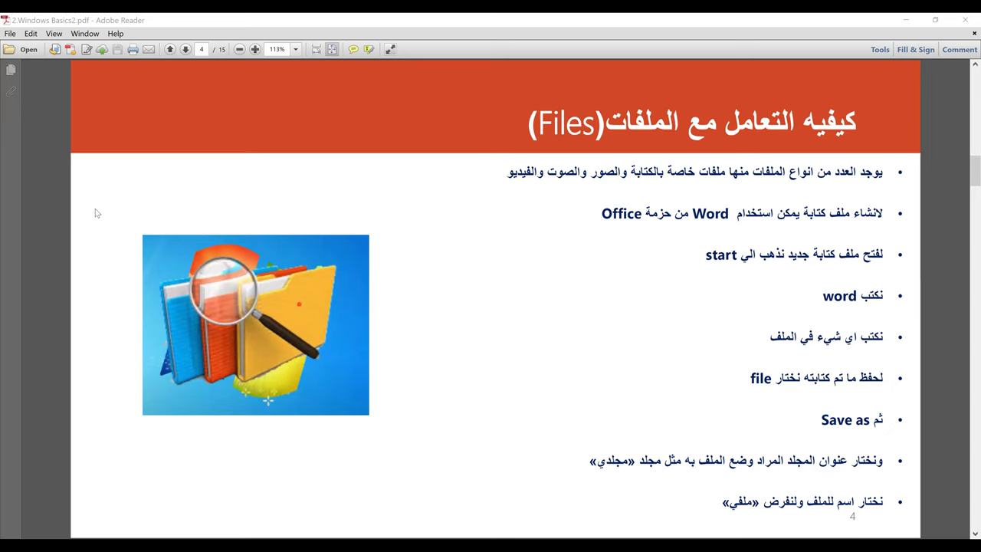
# Switch to the blank Word document and write "My name is ...." as the first line.
pyautogui.hotkey('alt', 'Tab')
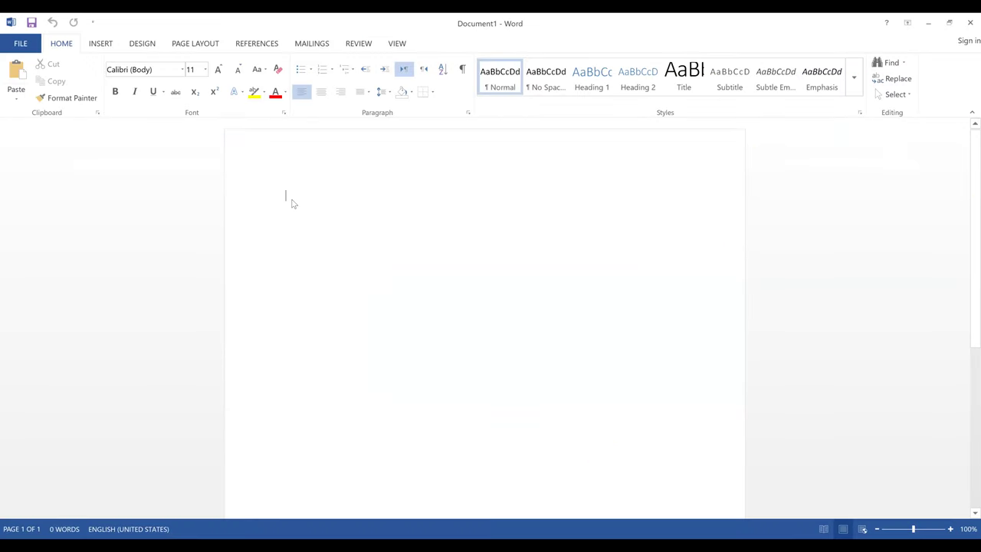
pyautogui.write('My n')
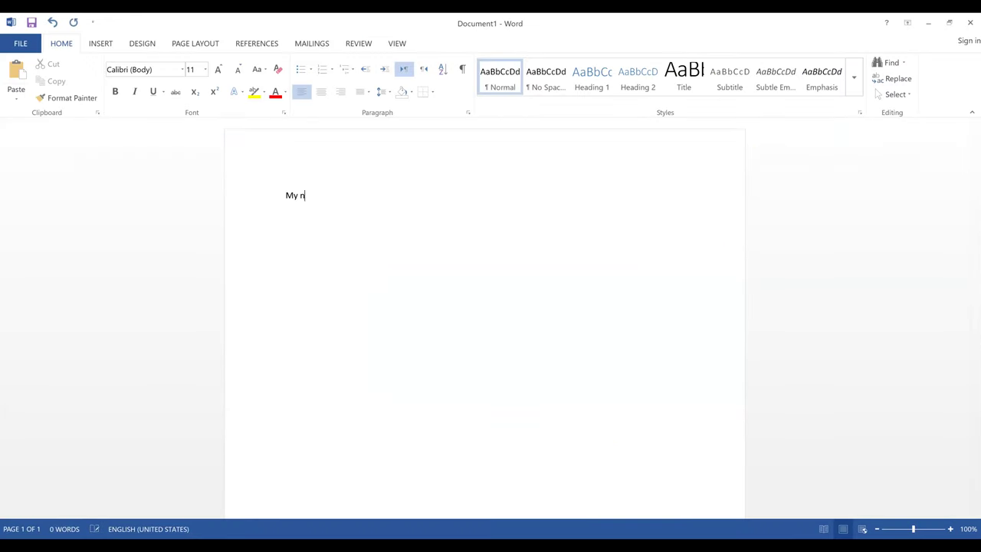
pyautogui.write('ame is ....')
pyautogui.press('Return')
# Change the input language to Arabic and write "اسمي .." on the second line.
pyautogui.hotkey('alt', 'shift')
pyautogui.write('اسمي')
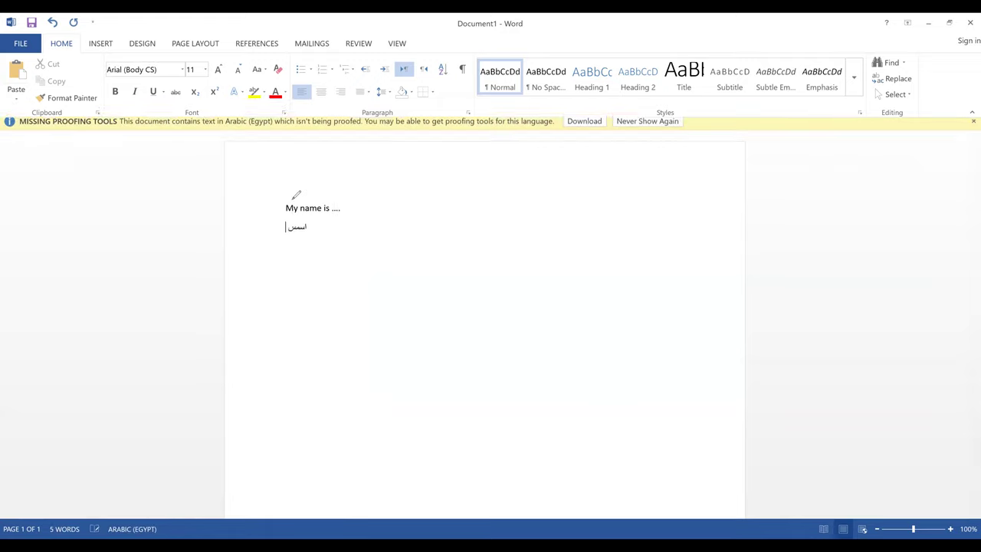
pyautogui.press('BackSpace')
pyautogui.press('BackSpace')
pyautogui.write('ي زز')
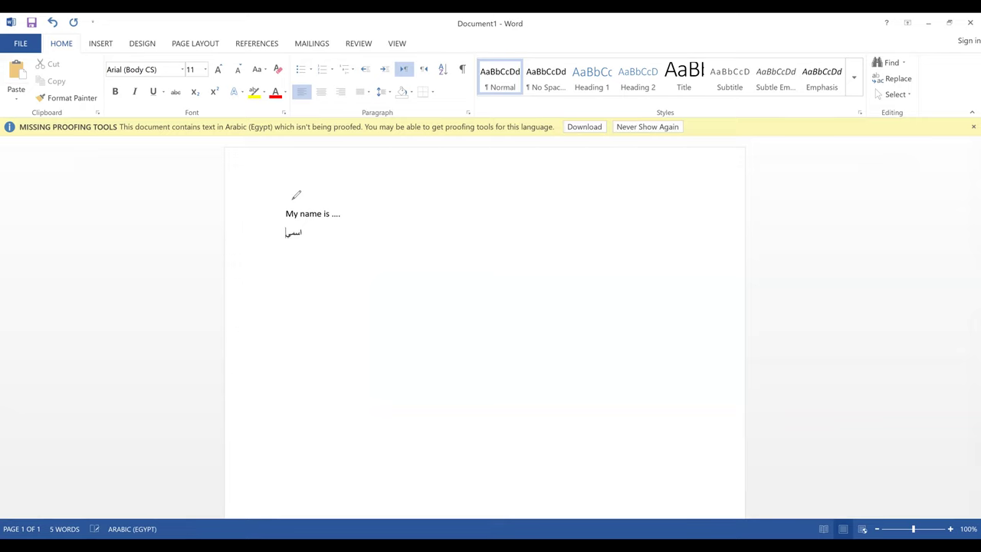
pyautogui.press('BackSpace')
pyautogui.press('BackSpace')
pyautogui.write('..')
# Save the document to the Desktop as a Word document named My name is.docx.
pyautogui.click(20, 46)
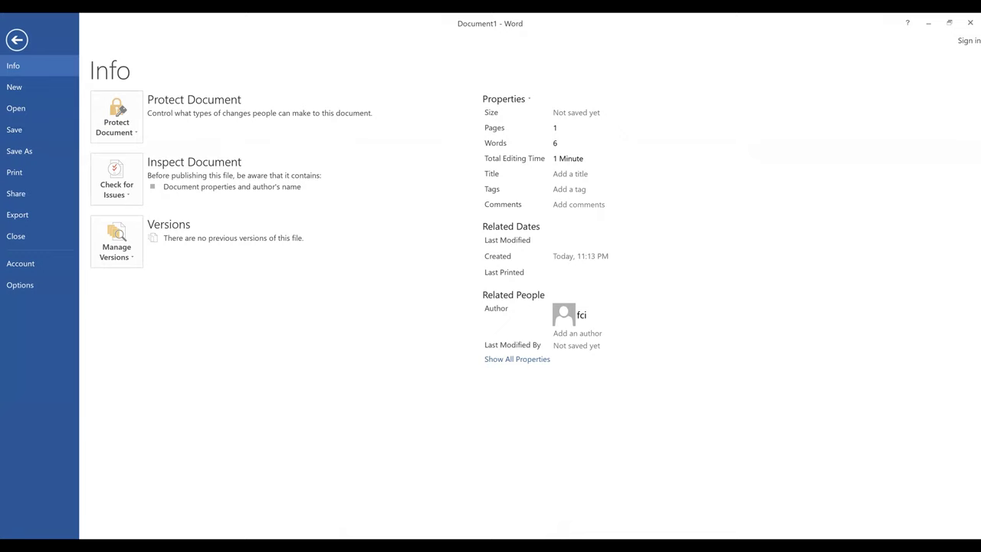
pyautogui.click(18, 151)
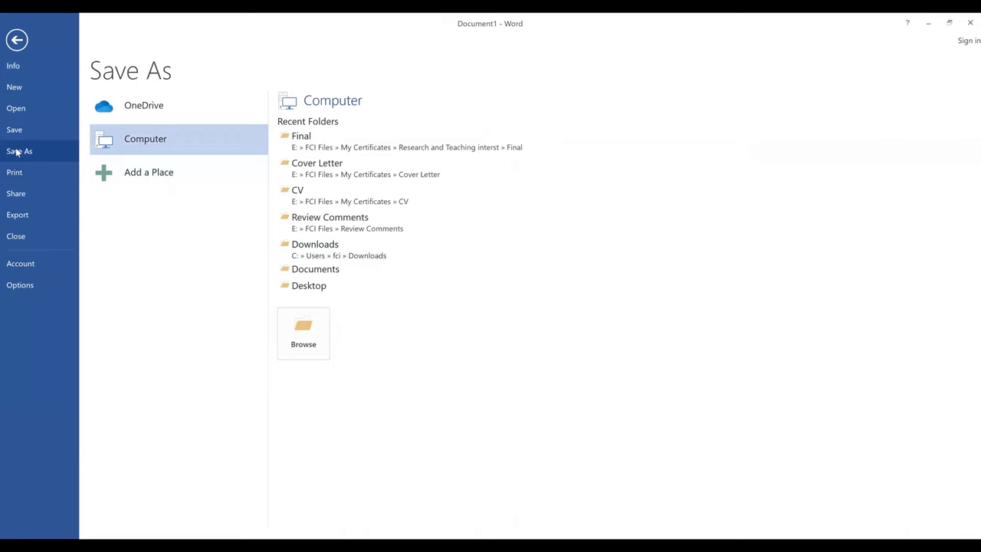
pyautogui.click(297, 342)
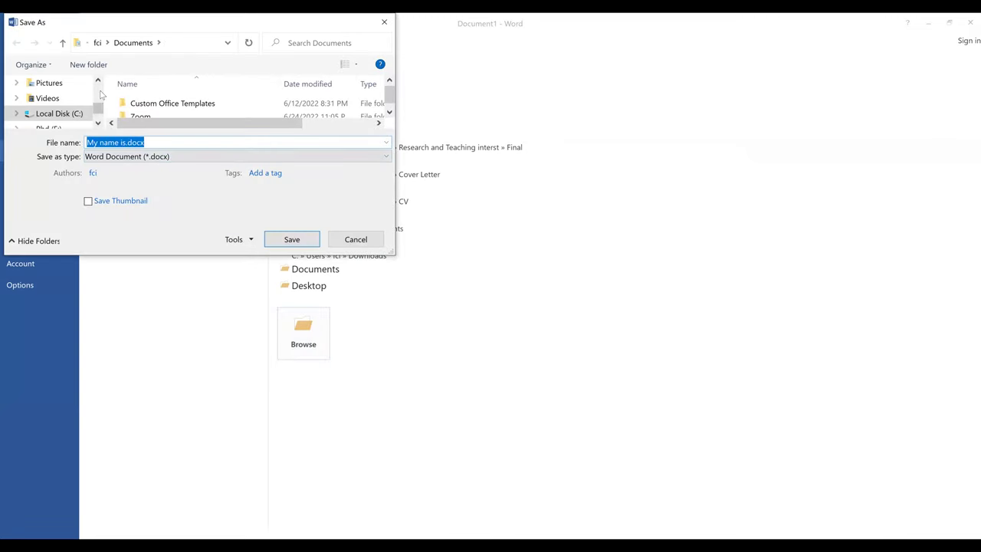
pyautogui.click(69, 85)
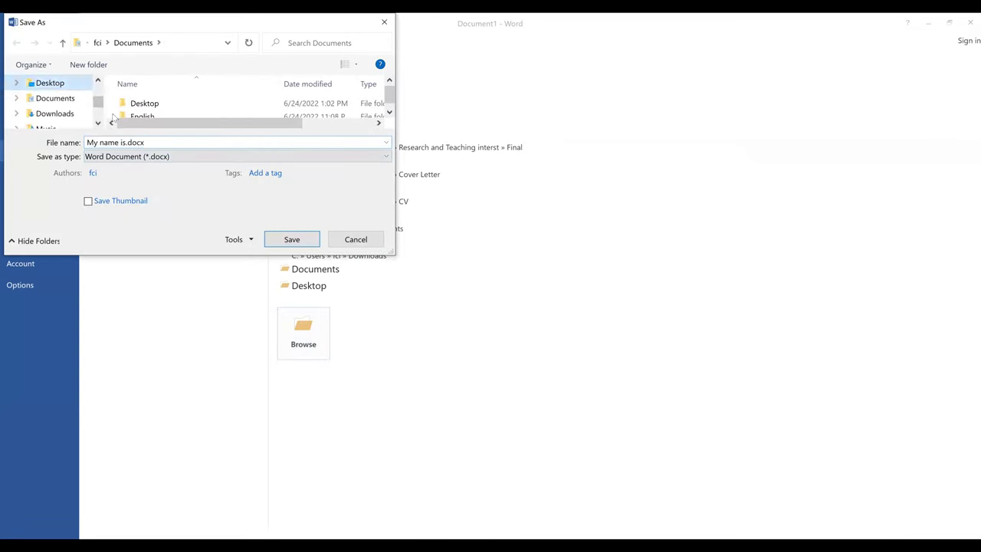
pyautogui.click(290, 239)
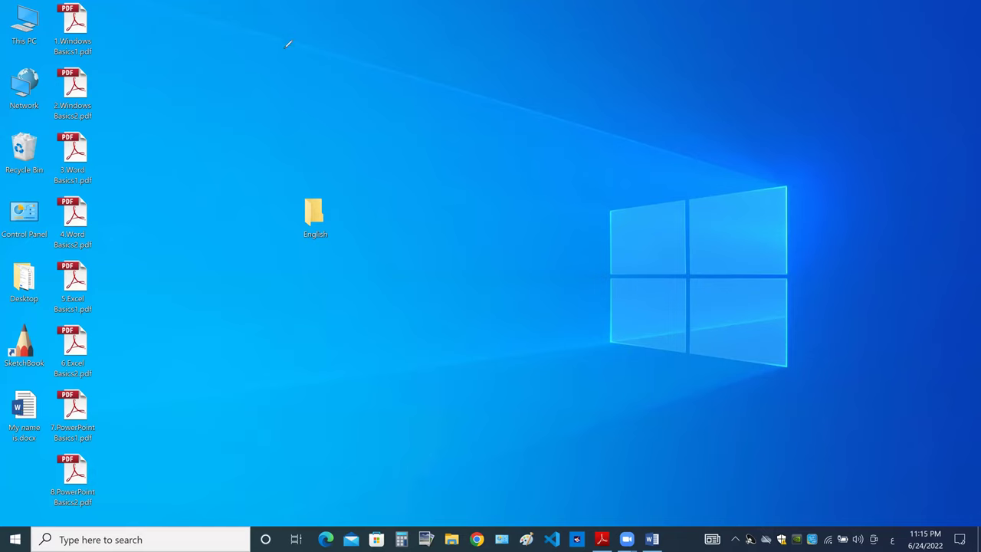
# Move My name is.docx on the desktop to a spot beside the English folder.
pyautogui.click(23, 410)
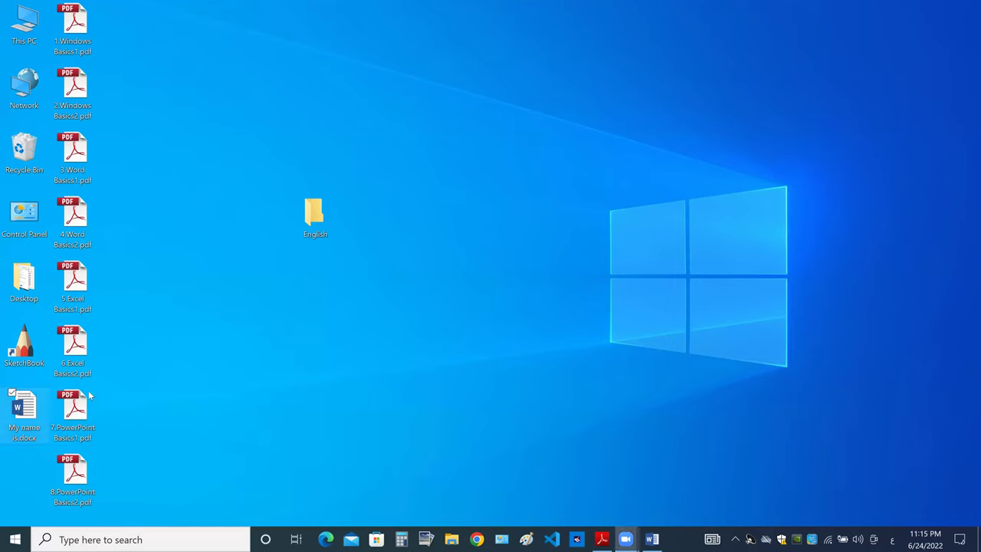
pyautogui.moveTo(385, 228); pyautogui.dragTo(385, 217)
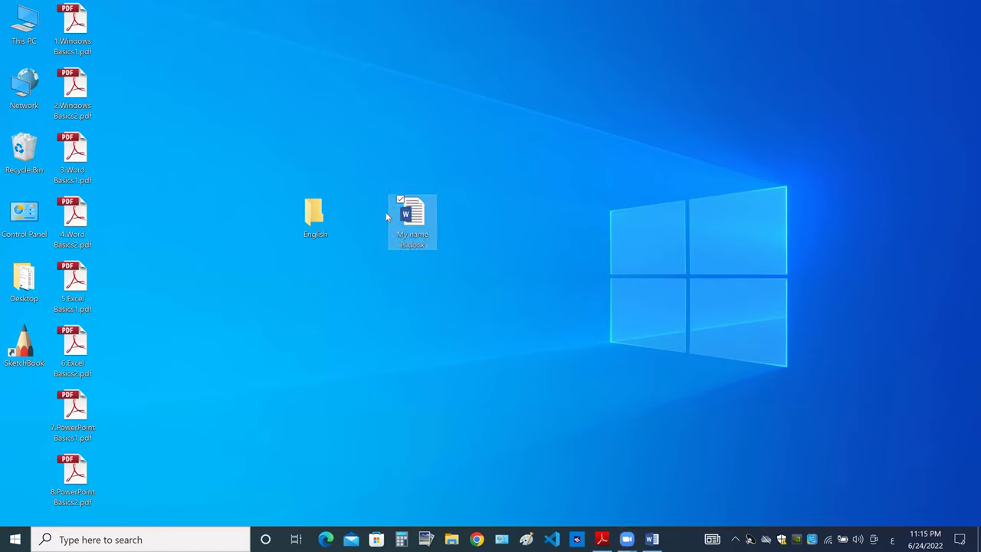
pyautogui.click(318, 222)
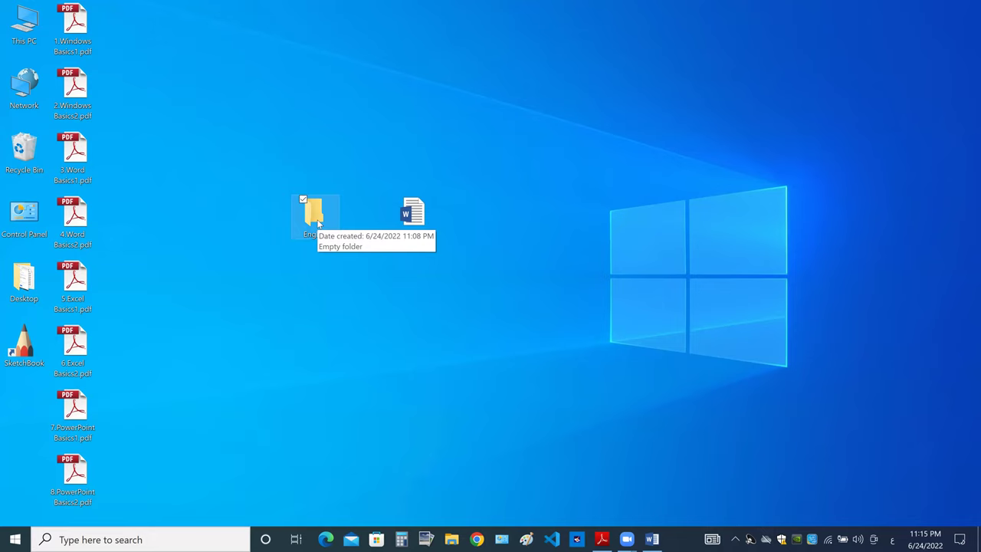
pyautogui.click(412, 219)
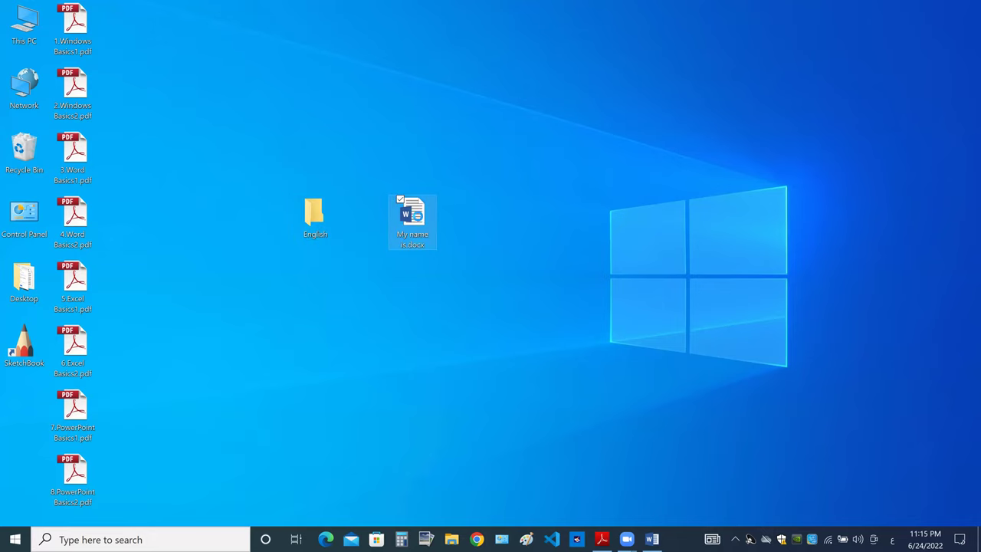
# Cut My name is.docx from the desktop, open the English folder and try to paste the file there.
pyautogui.rightClick(418, 219)
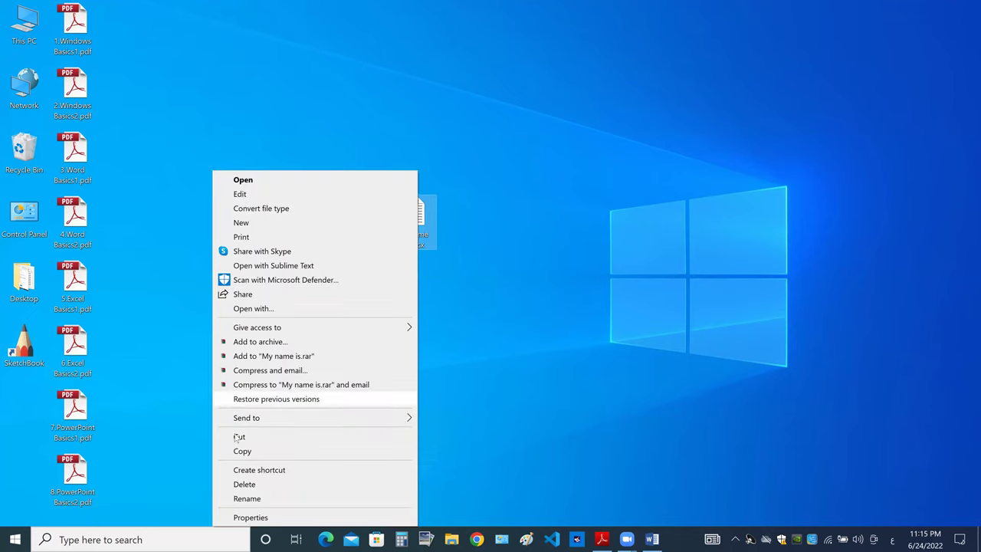
pyautogui.click(314, 224)
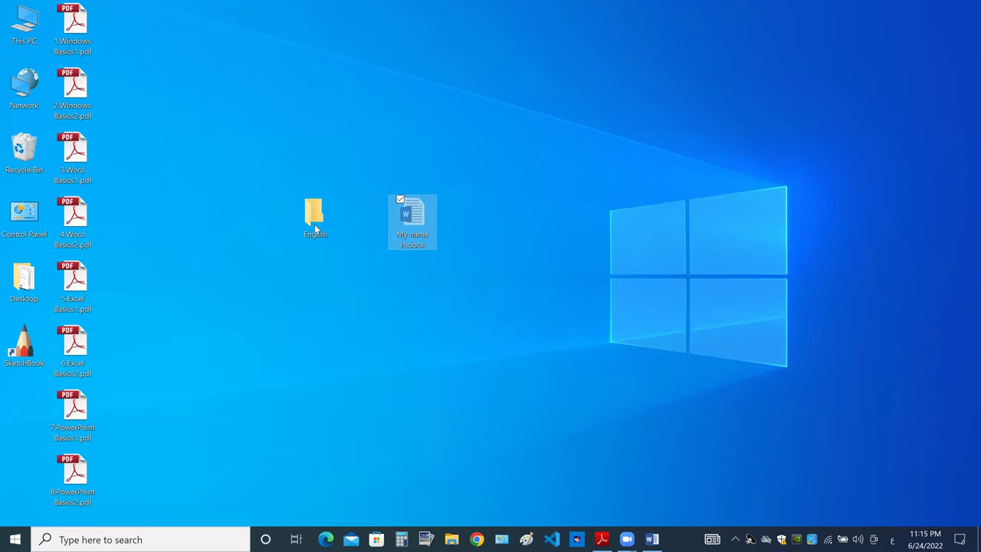
pyautogui.doubleClick(314, 224)
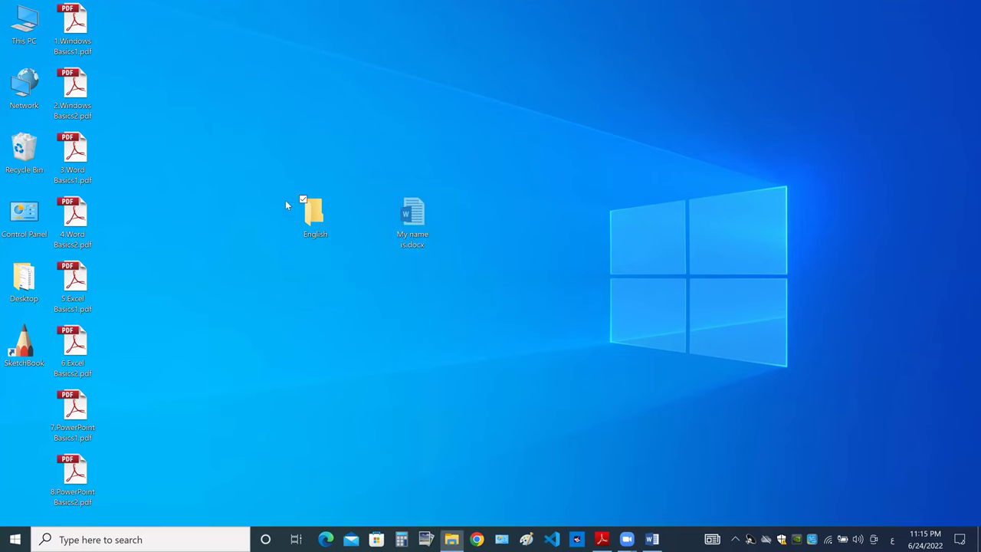
pyautogui.rightClick(176, 180)
pyautogui.click(223, 268)
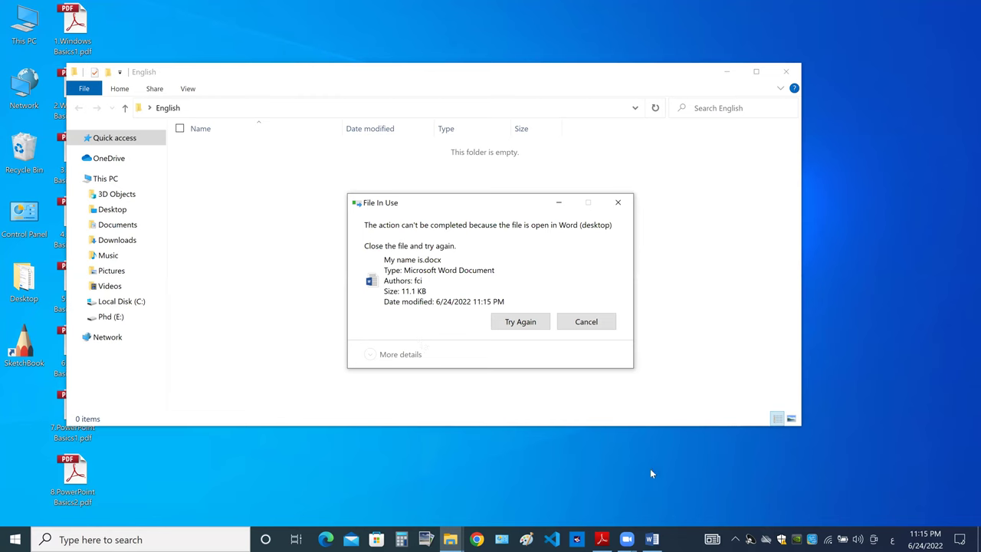
# Close My name is.docx in Word and retry the pending move into the English folder.
pyautogui.click(652, 539)
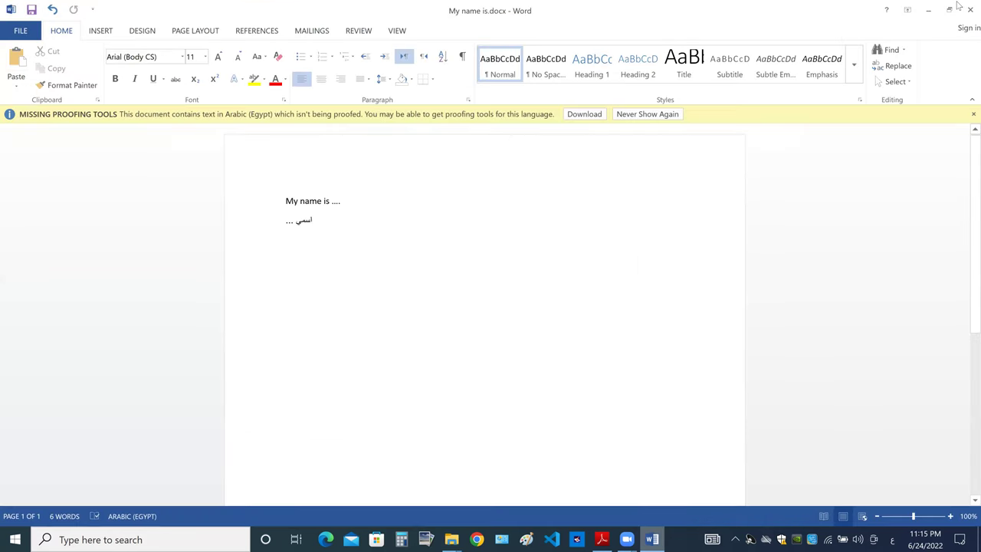
pyautogui.click(970, 9)
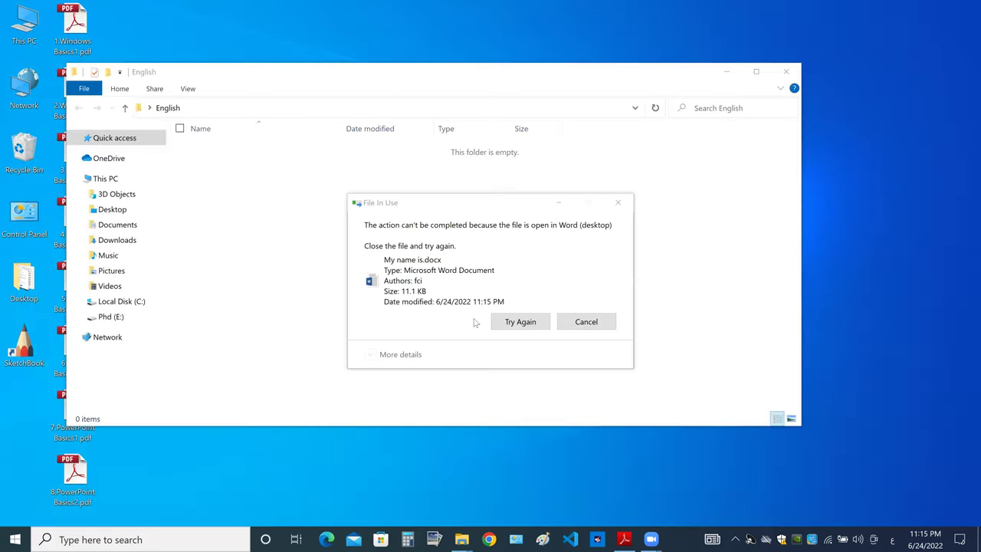
pyautogui.click(495, 326)
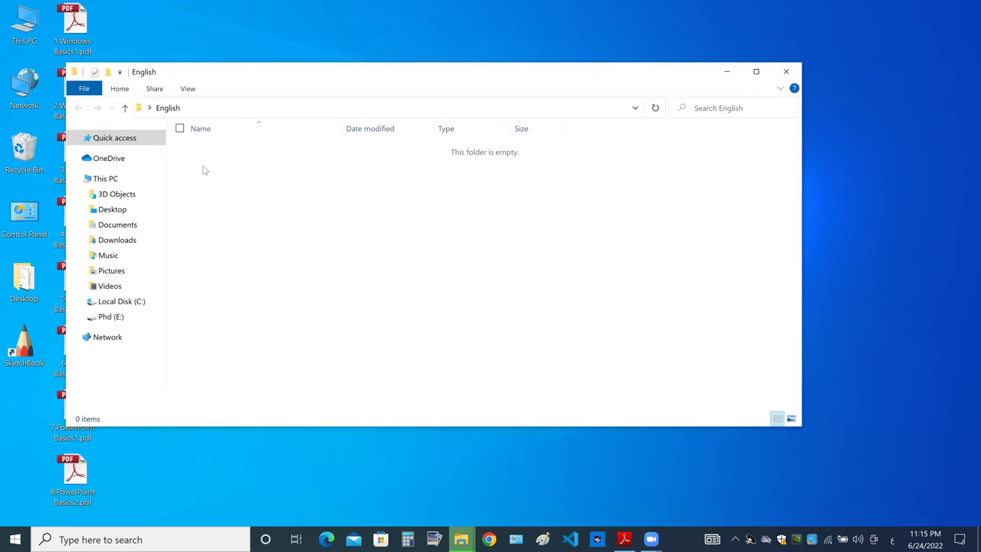
pyautogui.click(234, 183)
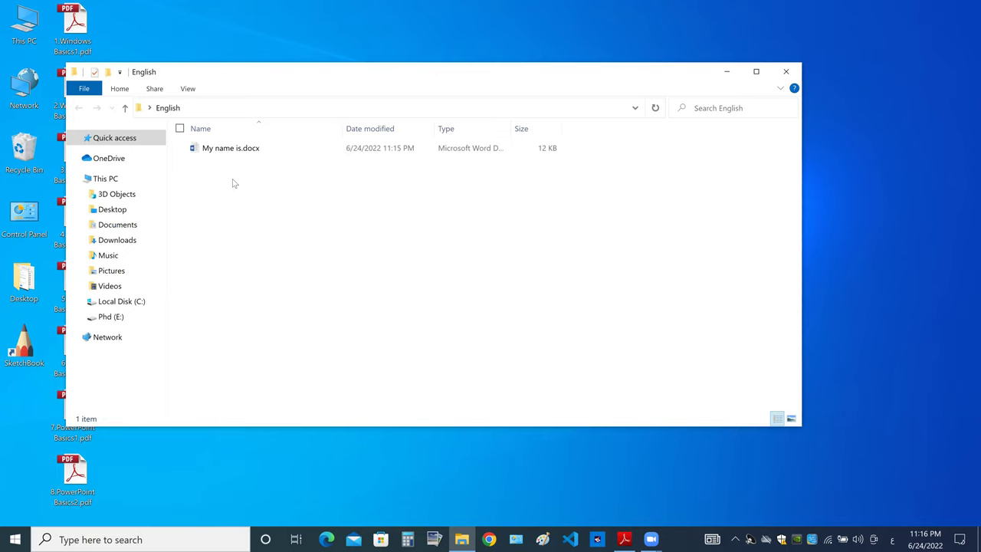
# Switch the input language to English, search Windows for "word", and start Word 2013 with a blank document.
pyautogui.click(66, 540)
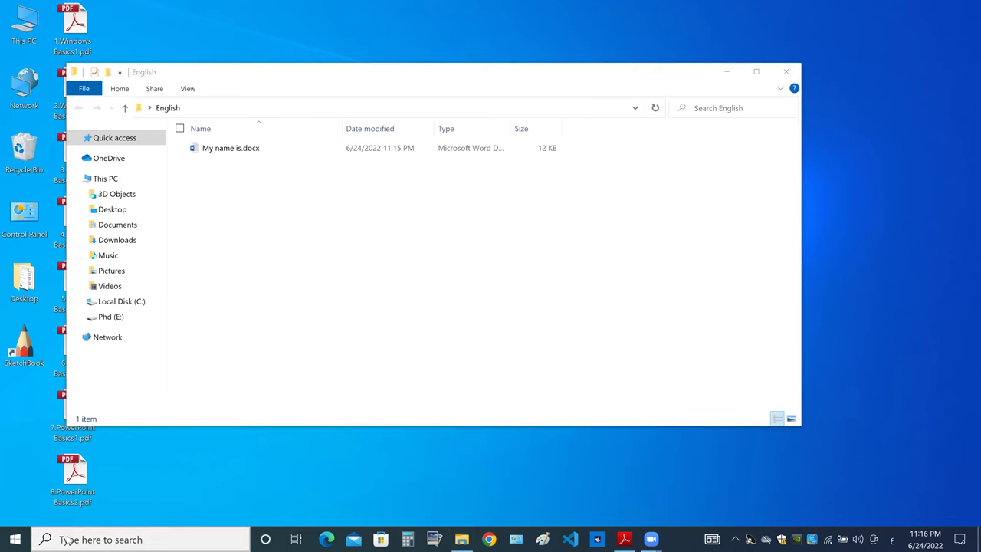
pyautogui.write('صخقي')
pyautogui.press('BackSpace')
pyautogui.press('BackSpace')
pyautogui.press('BackSpace')
pyautogui.press('BackSpace')
pyautogui.hotkey('alt', 'shift')
pyautogui.write('wo')
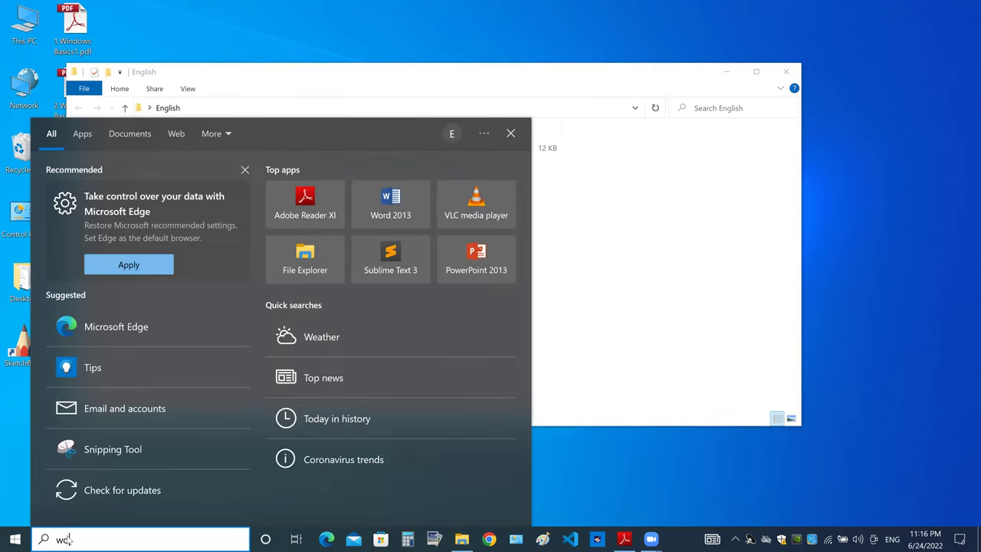
pyautogui.write('rd')
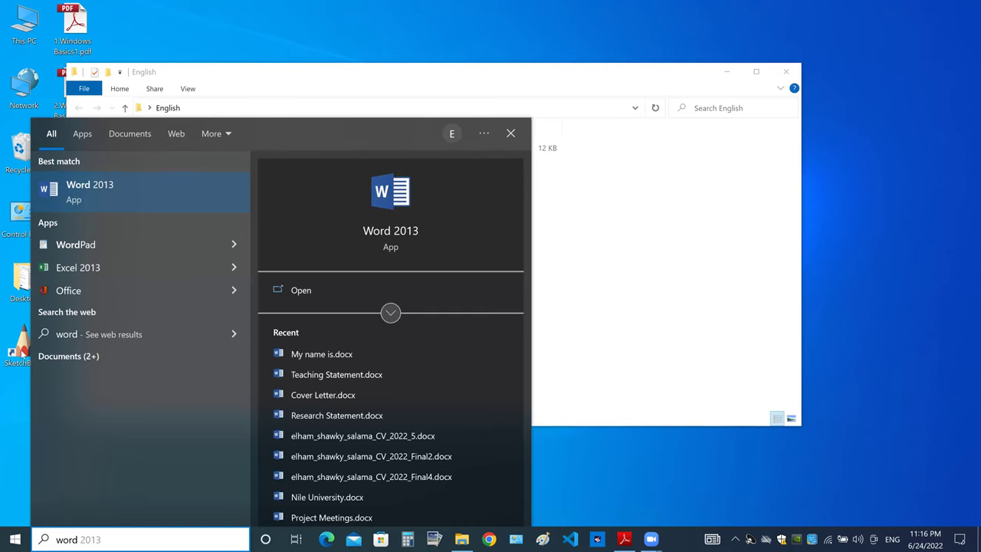
pyautogui.click(99, 198)
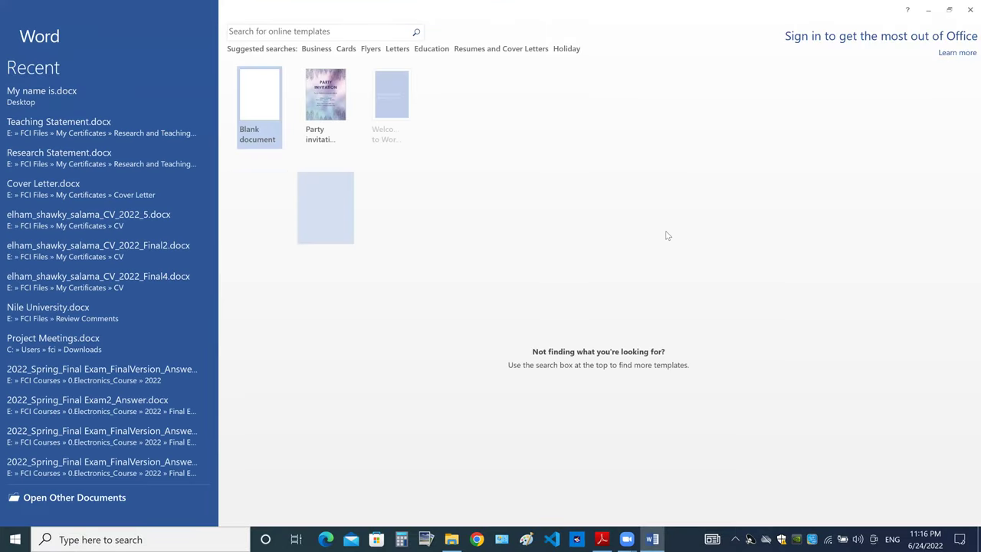
pyautogui.click(264, 129)
pyautogui.moveTo(346, 197); pyautogui.dragTo(84, 110)
# Save the blank document to the Desktop as Doc1.docx, and close Word and the English folder window.
pyautogui.click(15, 32)
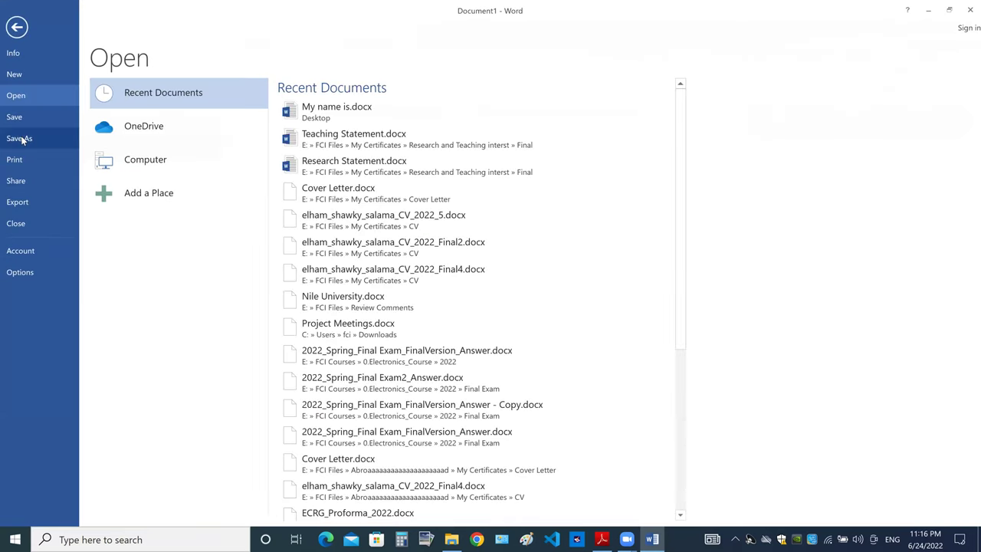
pyautogui.click(22, 138)
pyautogui.click(309, 290)
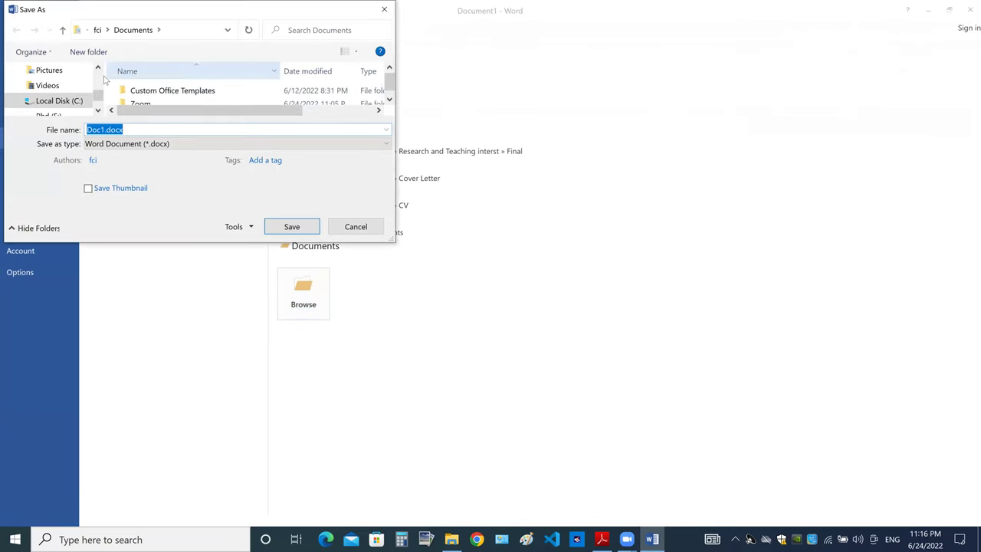
pyautogui.scroll(2, 98, 80)
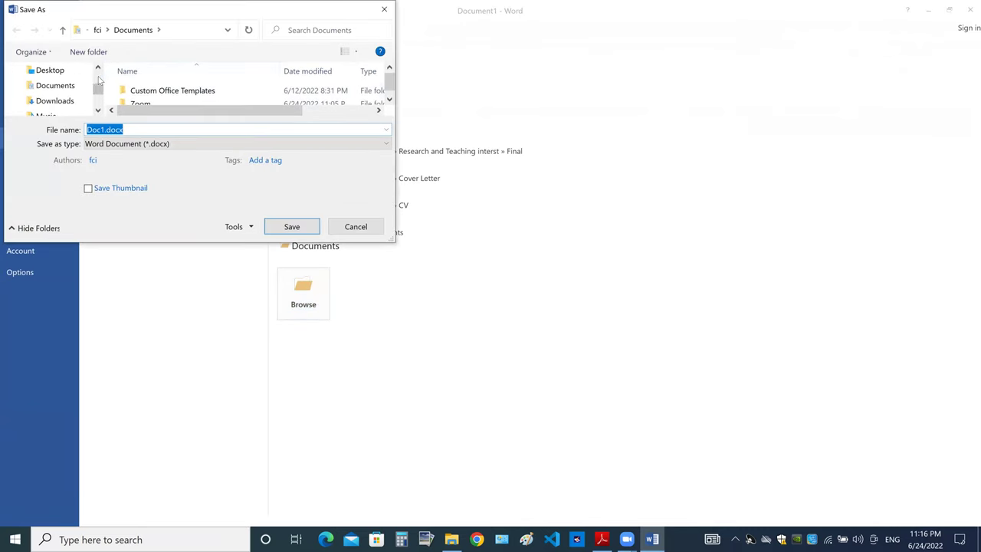
pyautogui.click(47, 70)
pyautogui.click(296, 228)
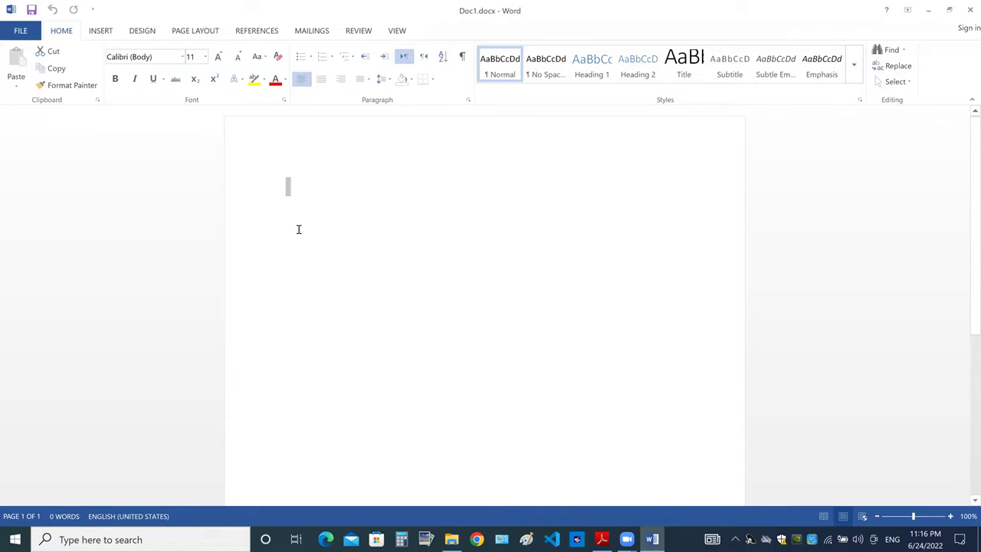
pyautogui.click(968, 14)
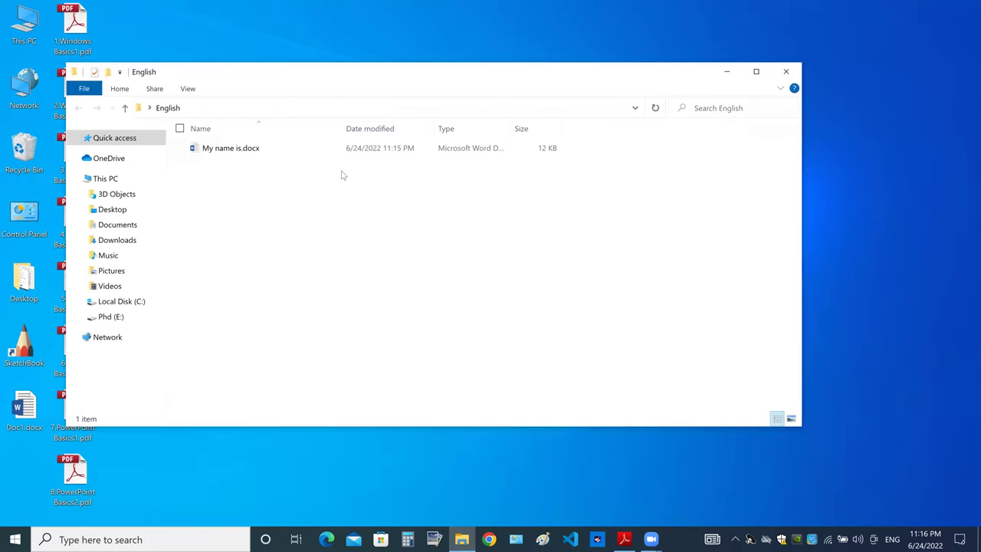
pyautogui.click(785, 71)
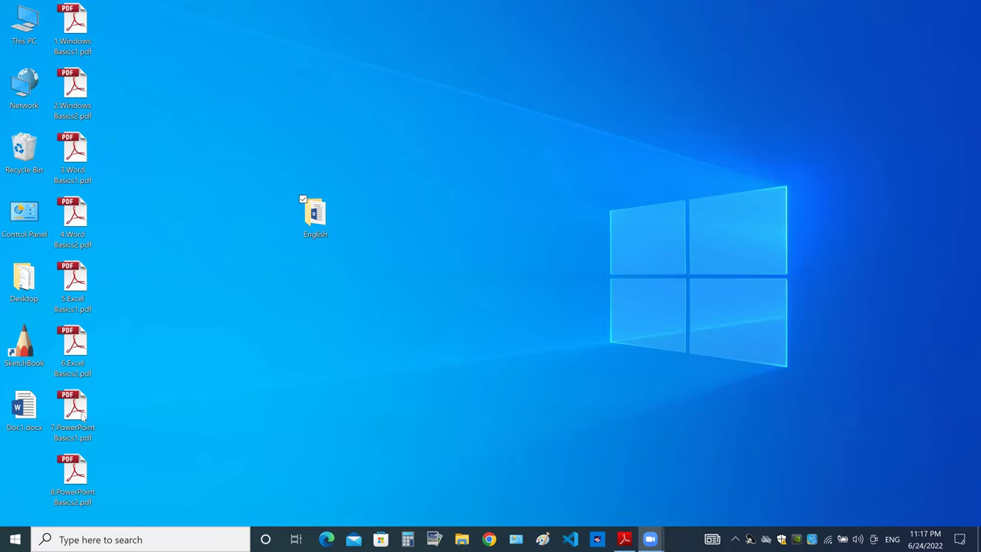
# Place Doc1.docx beside the English folder and move it into the folder, and undo the move.
pyautogui.moveTo(25, 412); pyautogui.dragTo(386, 243)
pyautogui.click(388, 295)
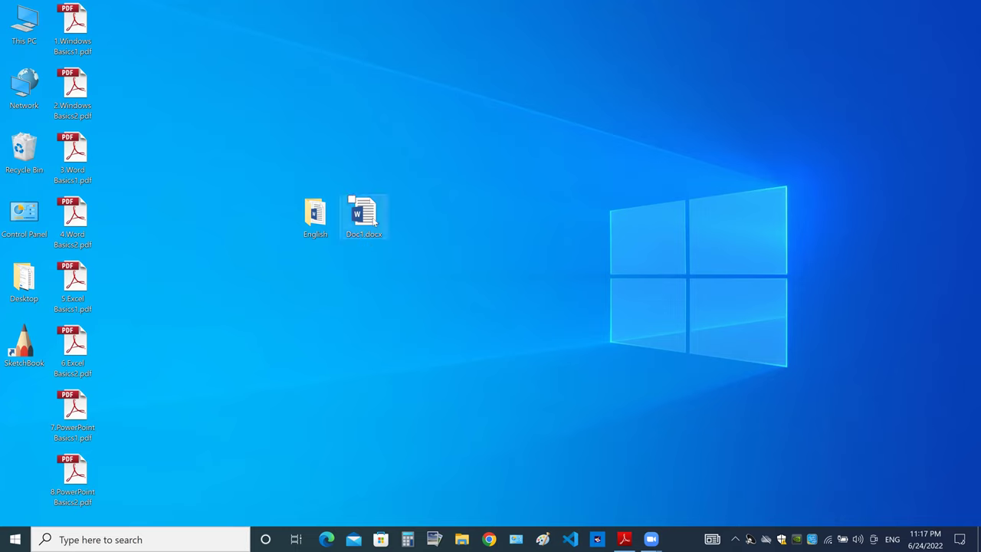
pyautogui.moveTo(357, 223); pyautogui.dragTo(309, 219)
pyautogui.doubleClick(314, 214)
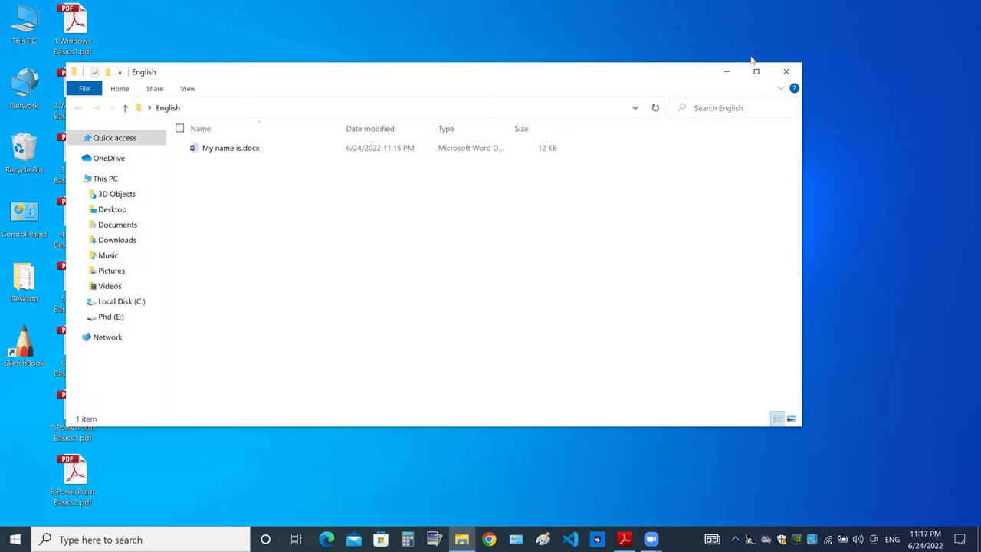
pyautogui.hotkey('alt', 'F4')
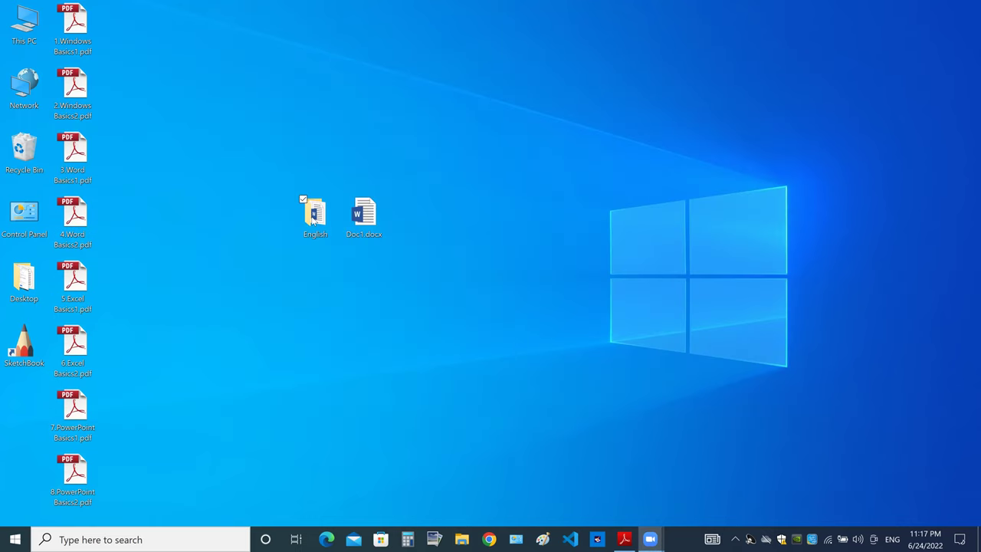
pyautogui.moveTo(366, 222); pyautogui.dragTo(328, 227)
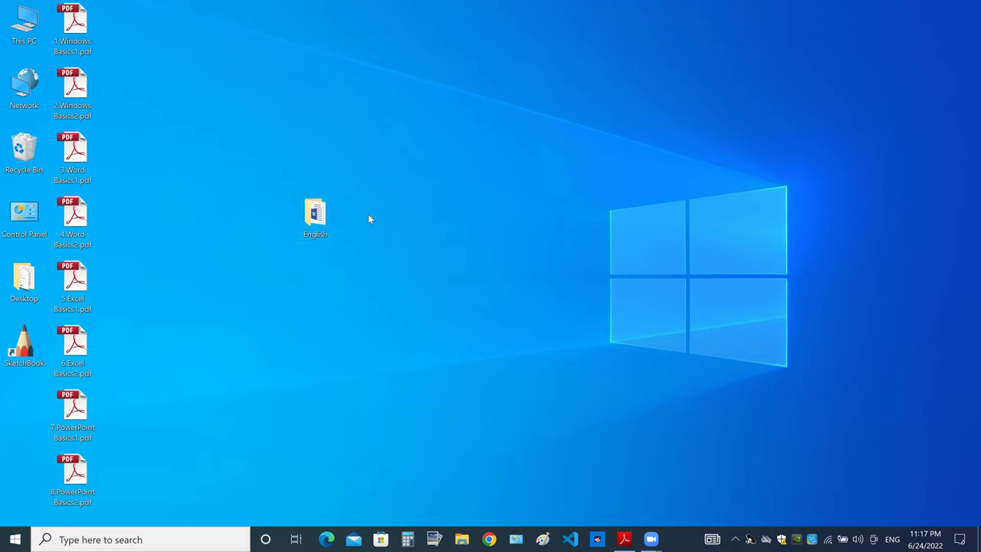
pyautogui.hotkey('ctrl', 'z')
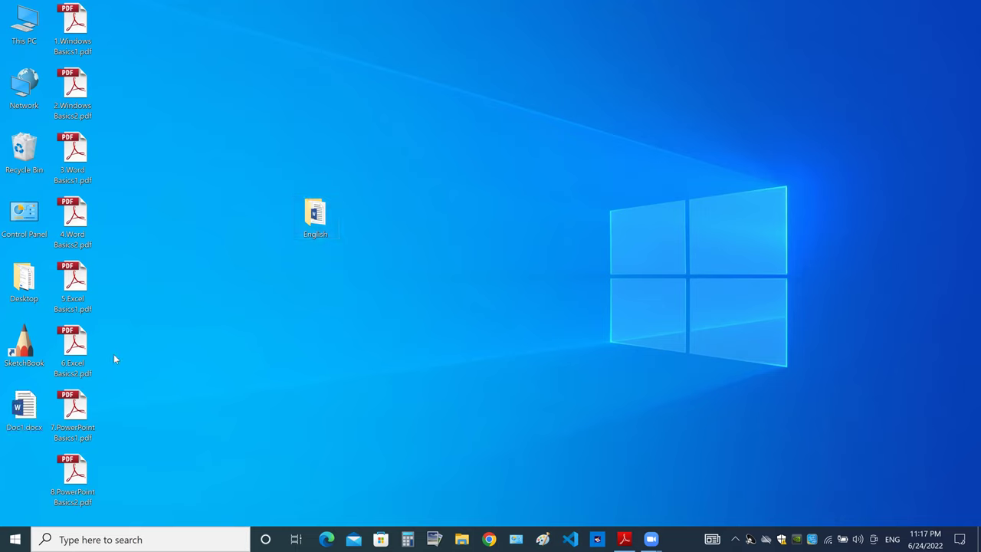
# Move Doc1.docx from the desktop into the English folder, and check the folder's contents before closing it.
pyautogui.click(26, 414)
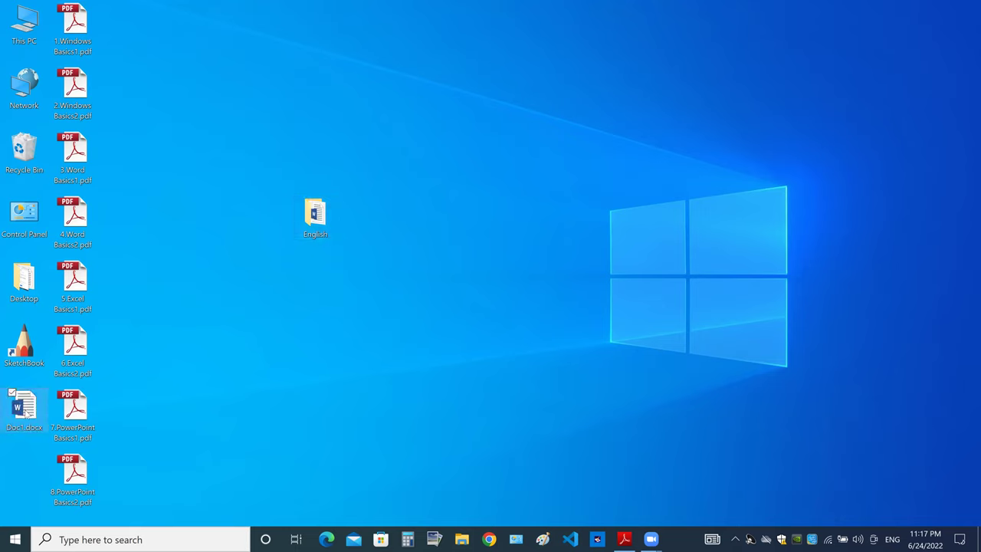
pyautogui.moveTo(26, 414); pyautogui.dragTo(319, 222)
pyautogui.click(318, 222)
pyautogui.doubleClick(319, 222)
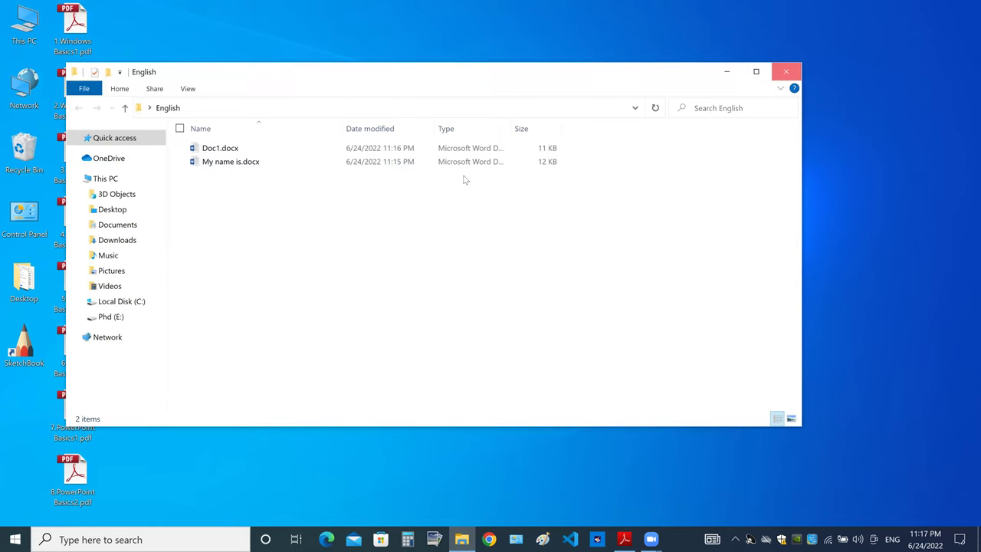
pyautogui.click(786, 71)
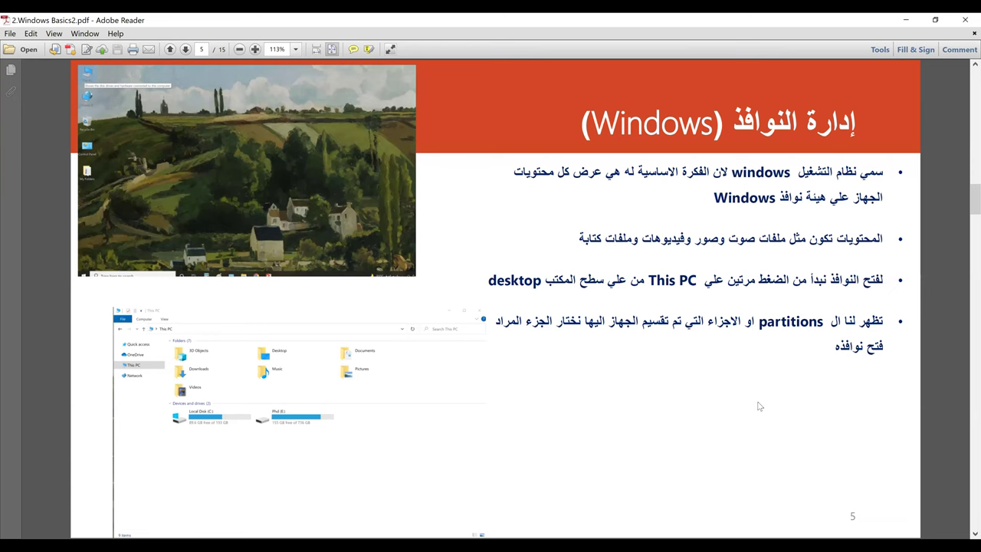
# Return to the Files slide on page 4 and handwrite the words فيديو, صوت and صورة in red in its middle area.
pyautogui.press('Left')
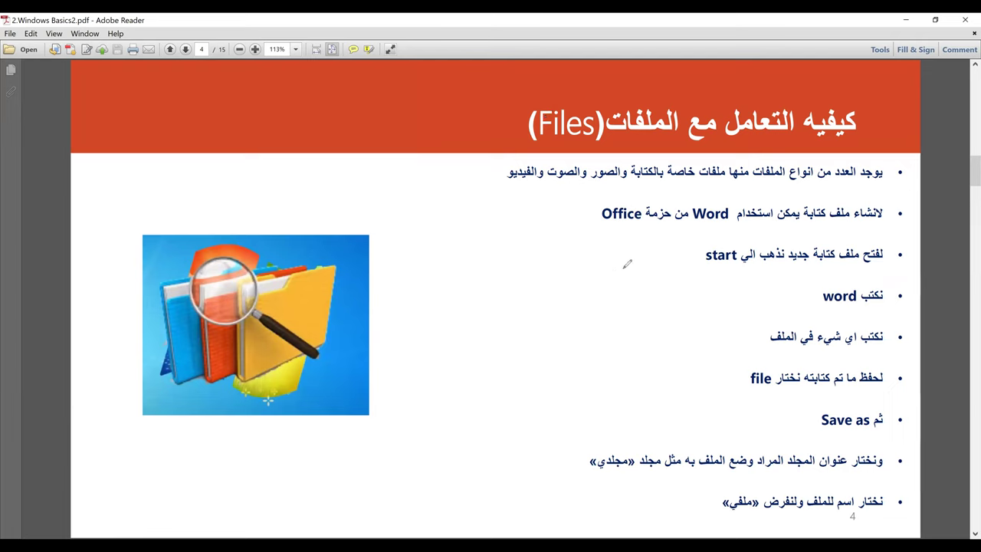
pyautogui.moveTo(624, 268)
pyautogui.mouseDown()
pyautogui.moveTo(576, 270)
pyautogui.moveTo(607, 289)
pyautogui.moveTo(542, 290)
pyautogui.mouseUp()
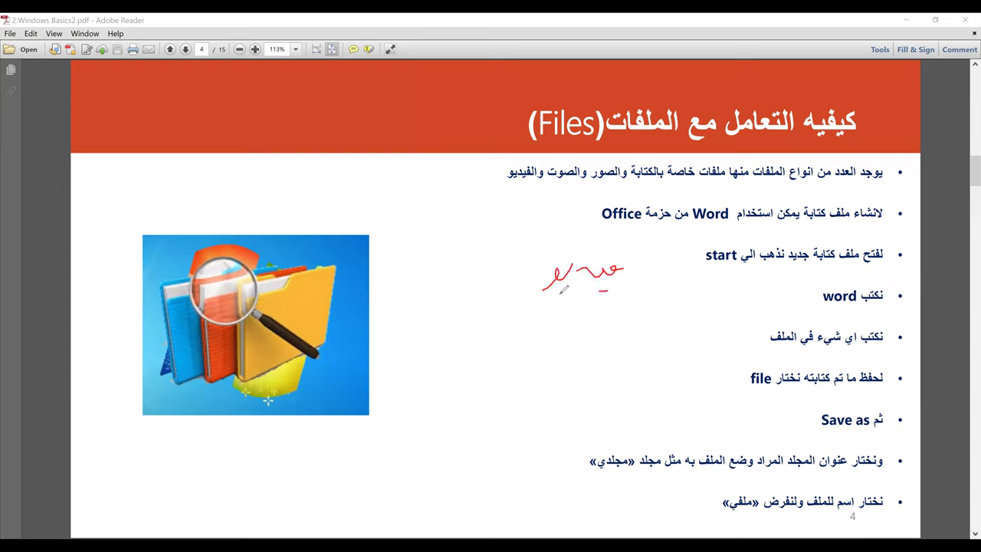
pyautogui.moveTo(612, 263); pyautogui.dragTo(622, 251)
pyautogui.moveTo(595, 327)
pyautogui.mouseDown()
pyautogui.moveTo(611, 306)
pyautogui.moveTo(563, 343)
pyautogui.moveTo(524, 317)
pyautogui.moveTo(545, 321)
pyautogui.mouseUp()
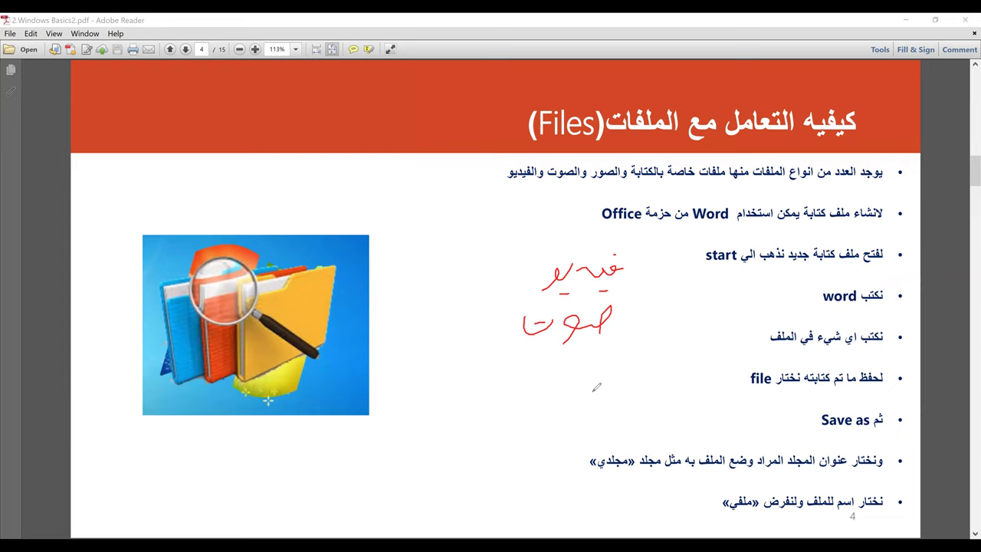
pyautogui.moveTo(594, 360)
pyautogui.mouseDown()
pyautogui.moveTo(591, 391)
pyautogui.moveTo(545, 376)
pyautogui.moveTo(537, 387)
pyautogui.moveTo(526, 365)
pyautogui.mouseUp()
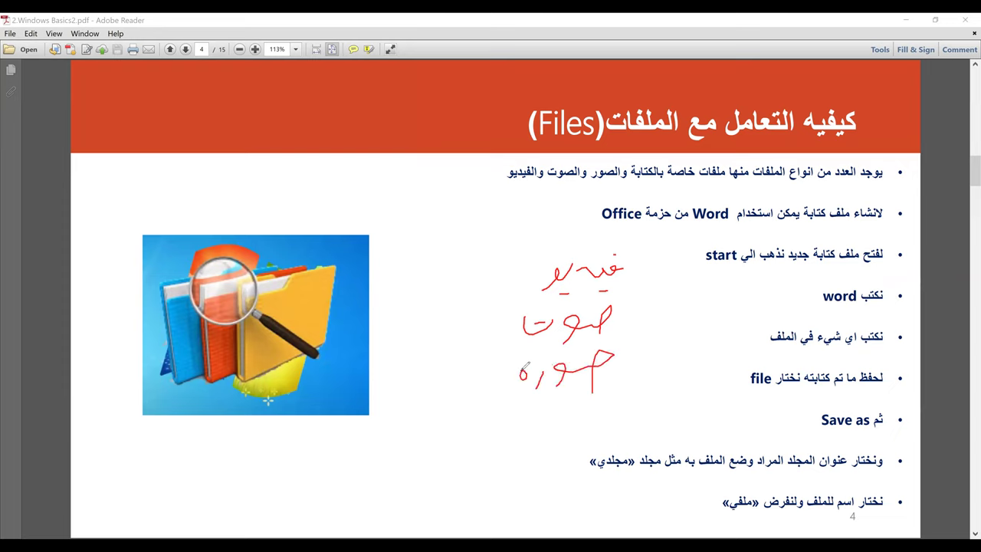
pyautogui.moveTo(544, 313)
pyautogui.mouseDown()
pyautogui.moveTo(538, 323)
pyautogui.moveTo(528, 316)
pyautogui.moveTo(536, 326)
pyautogui.mouseUp()
# Draw four horizontal red lines above, between and below the handwritten words to separate them into rows.
pyautogui.moveTo(454, 347); pyautogui.dragTo(627, 341)
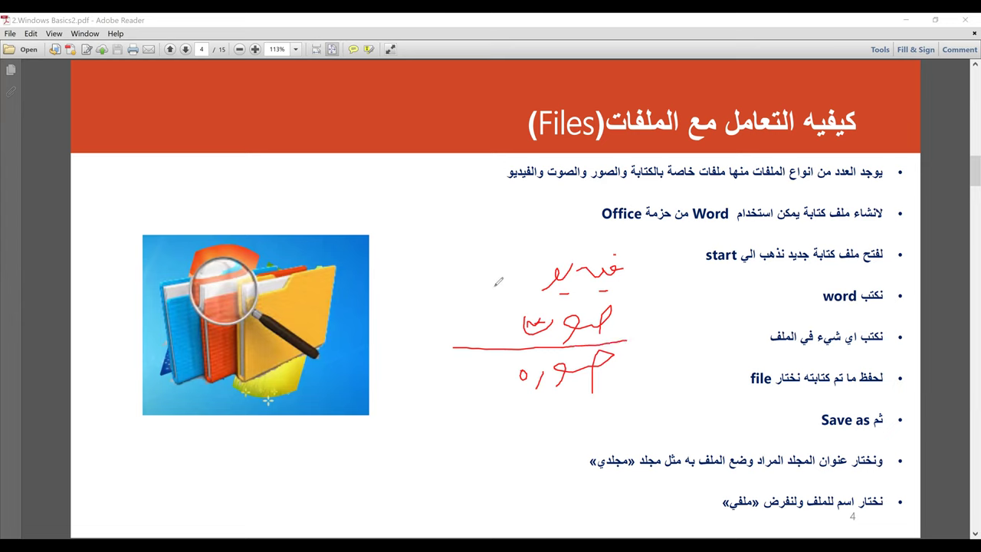
pyautogui.moveTo(462, 292); pyautogui.dragTo(617, 294)
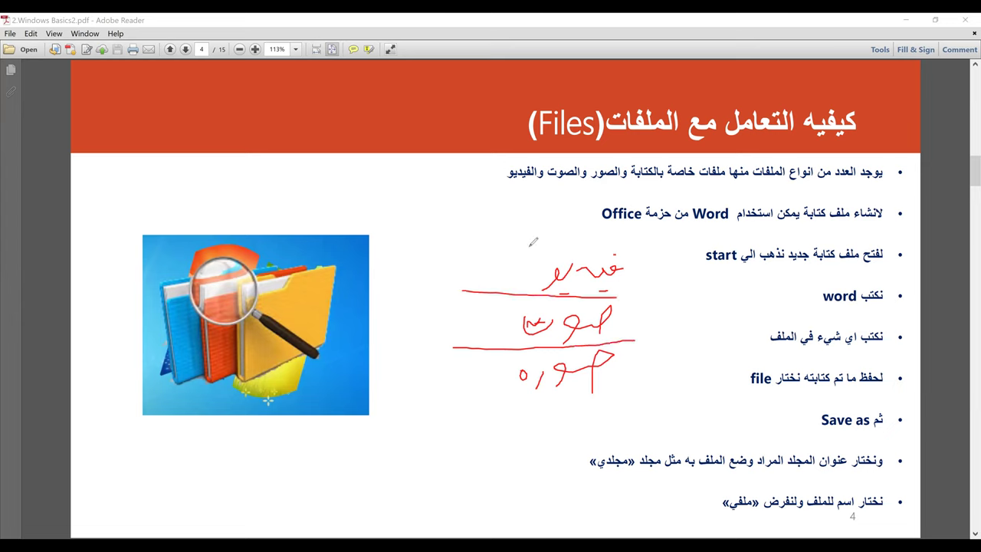
pyautogui.moveTo(477, 245); pyautogui.dragTo(628, 251)
pyautogui.moveTo(462, 405); pyautogui.dragTo(626, 403)
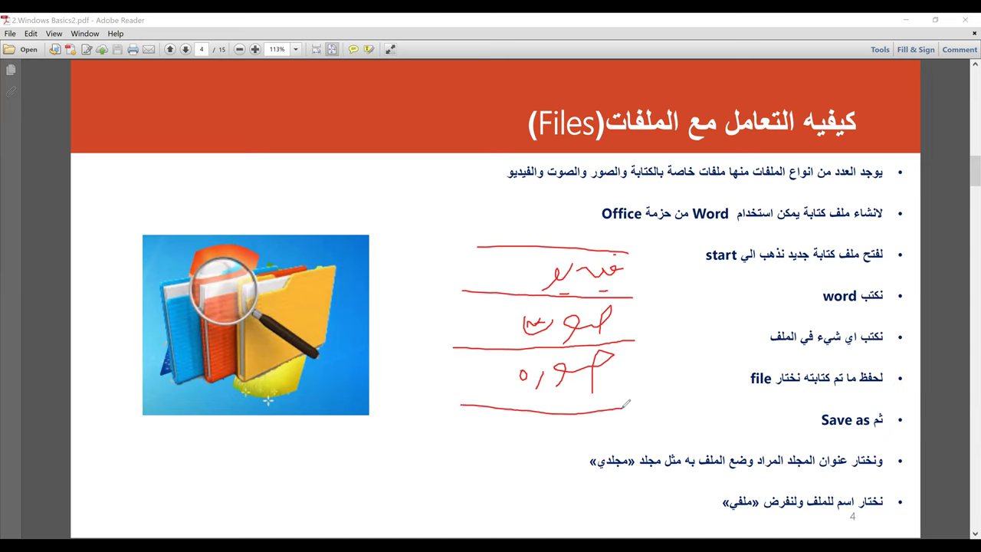
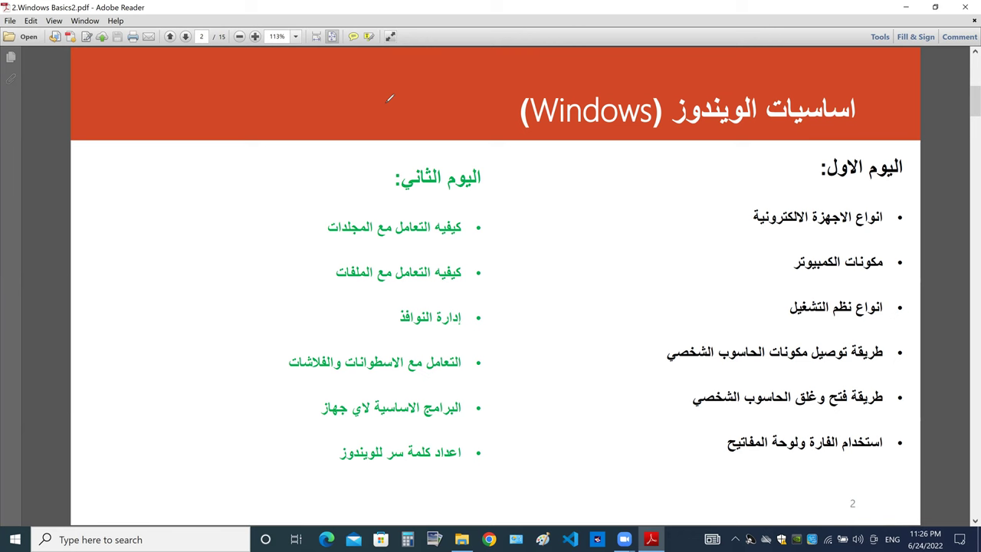
# Advance the PDF to the window management slide on page 5 and underline "This PC" in red.
pyautogui.scroll(-1, 389, 98)
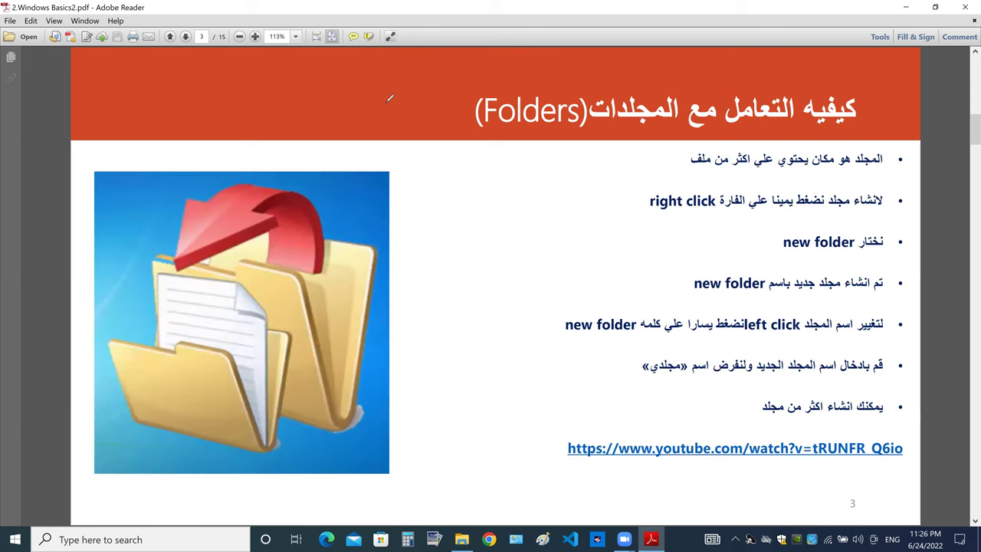
pyautogui.scroll(-1, 390, 98)
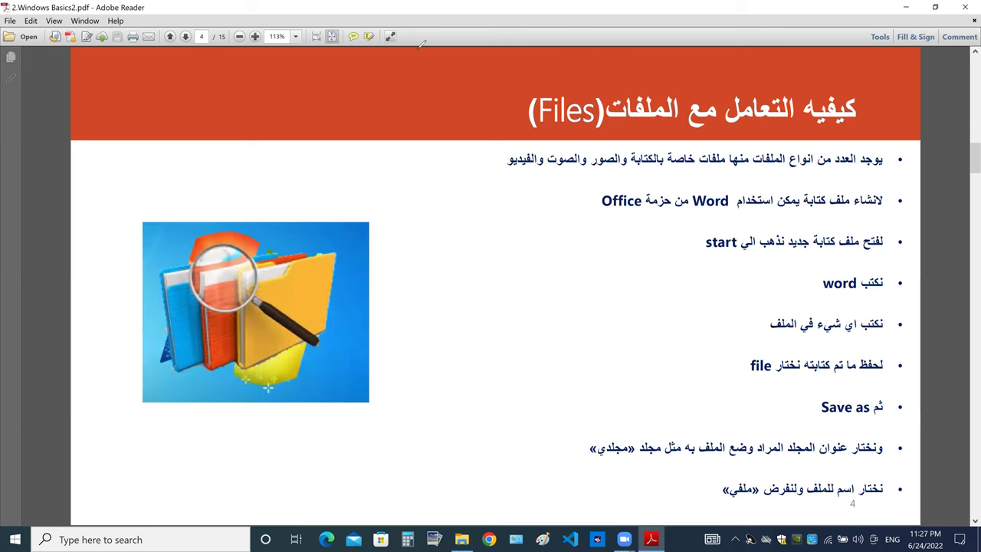
pyautogui.press('pagedown')
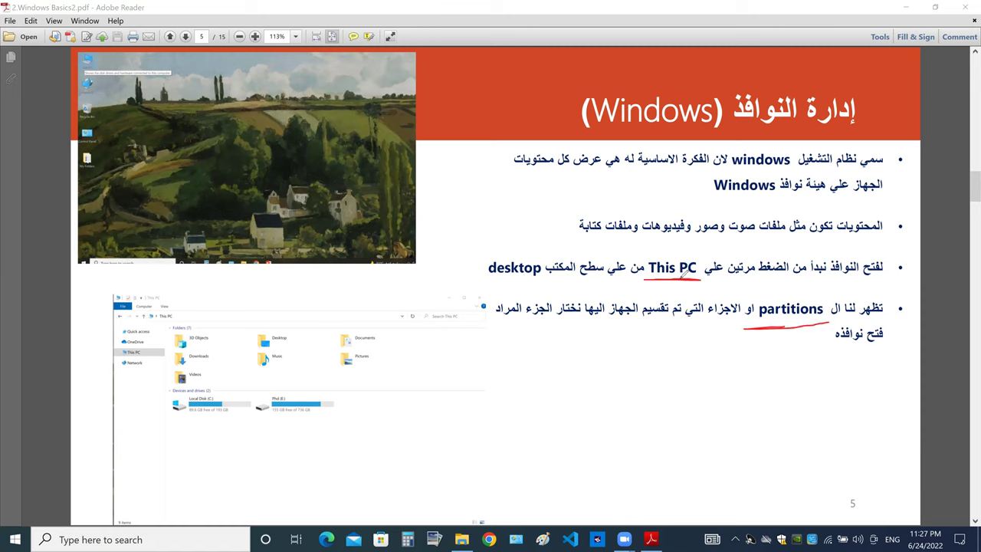
pyautogui.moveTo(705, 257)
pyautogui.mouseDown()
pyautogui.moveTo(691, 276)
pyautogui.moveTo(657, 277)
pyautogui.mouseUp()
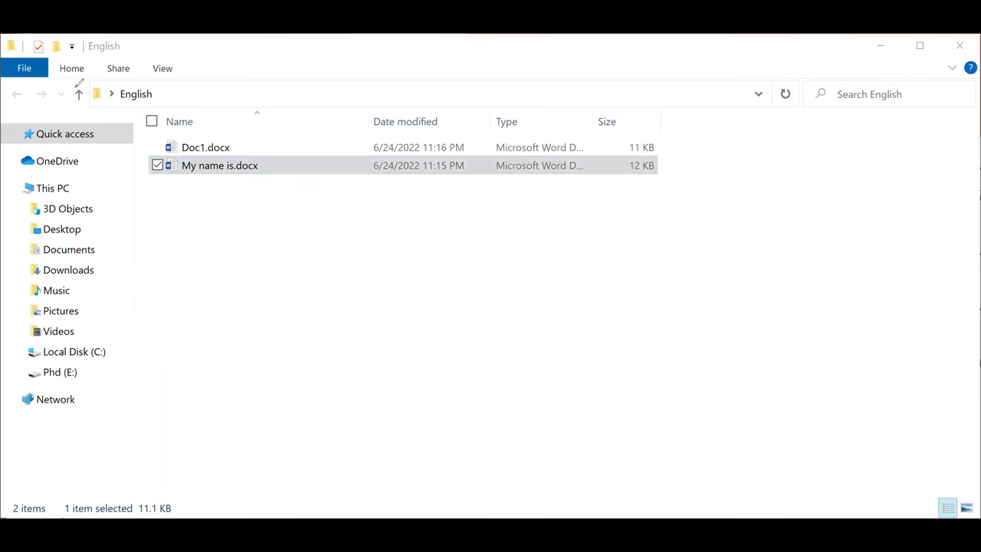
# Leave the English folder window and open This PC from the desktop.
pyautogui.click(61, 154)
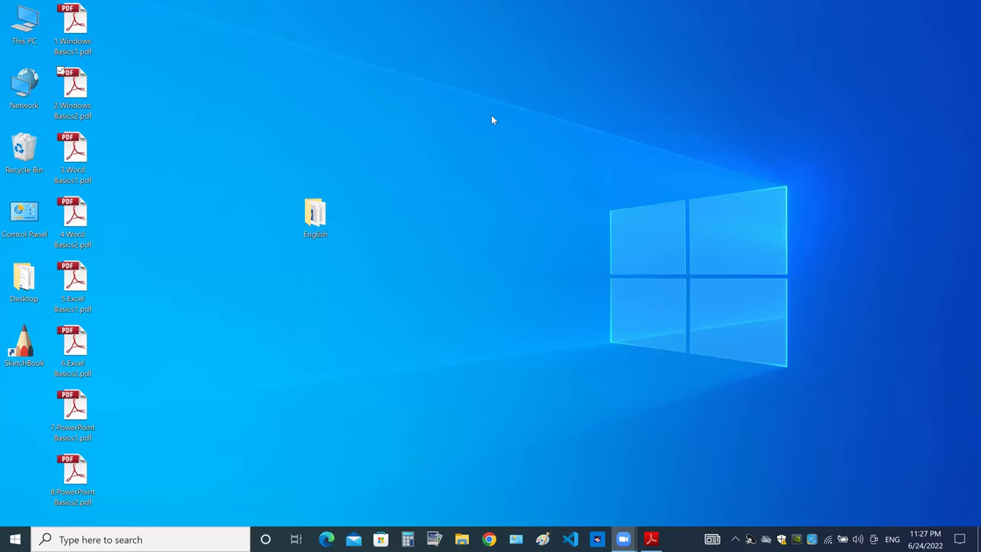
pyautogui.click(26, 29)
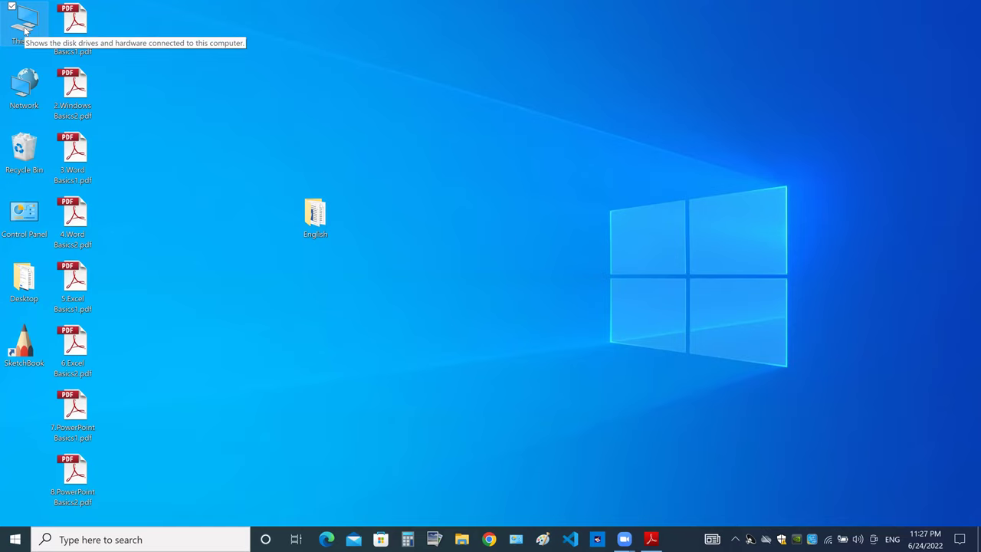
pyautogui.click(74, 77)
pyautogui.click(34, 21)
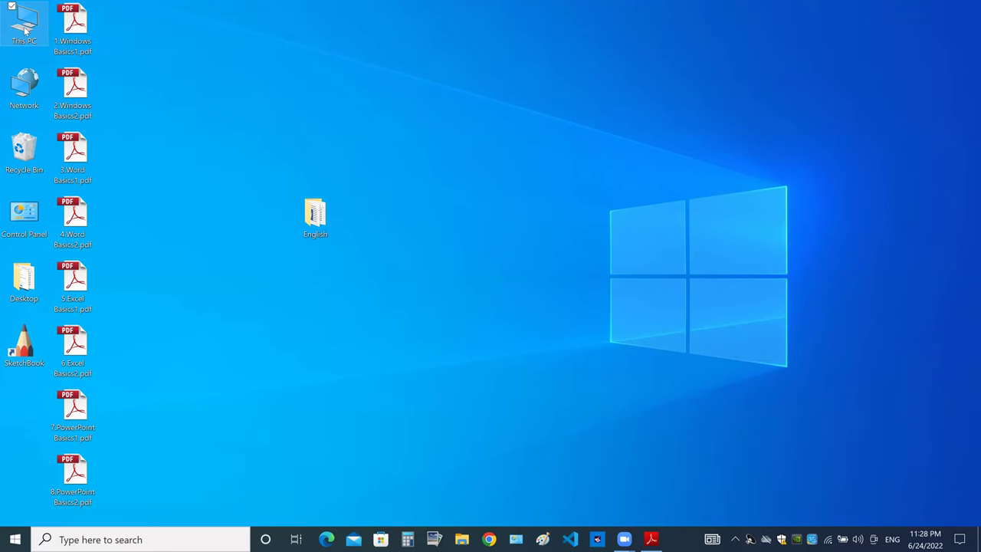
pyautogui.doubleClick(25, 30)
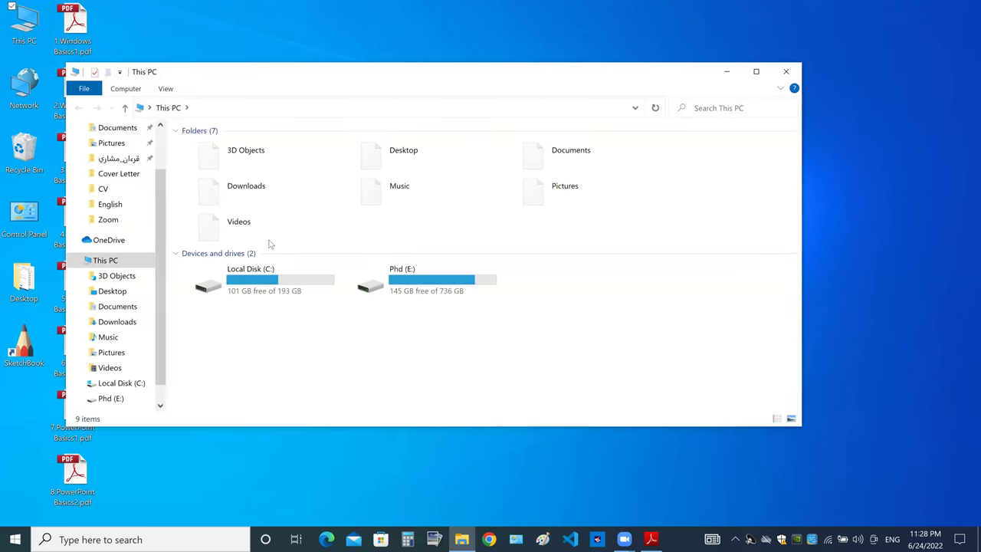
# Collapse the Quick access and This PC branches in the This PC window's folder tree.
pyautogui.click(269, 281)
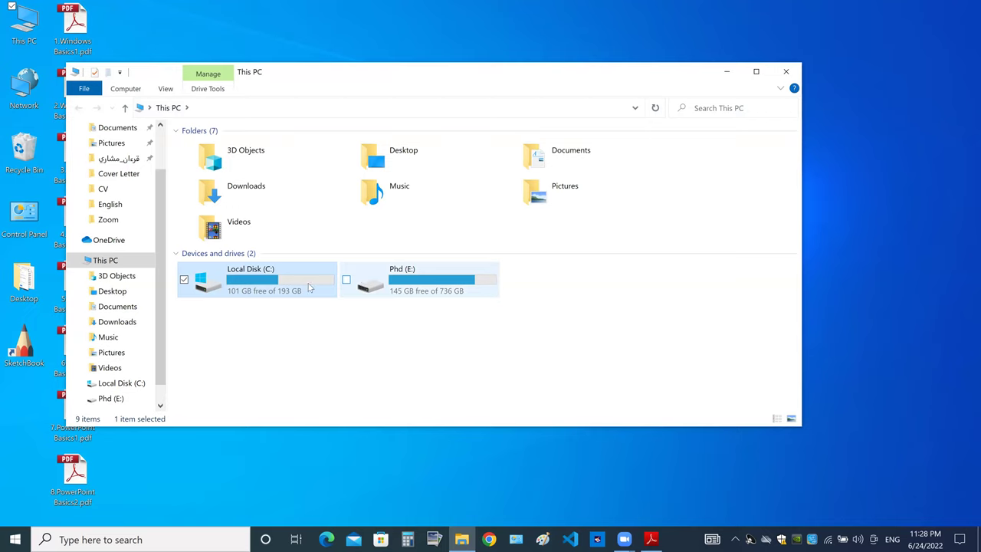
pyautogui.press('Right')
pyautogui.scroll(3, 153, 134)
pyautogui.click(74, 138)
pyautogui.click(74, 178)
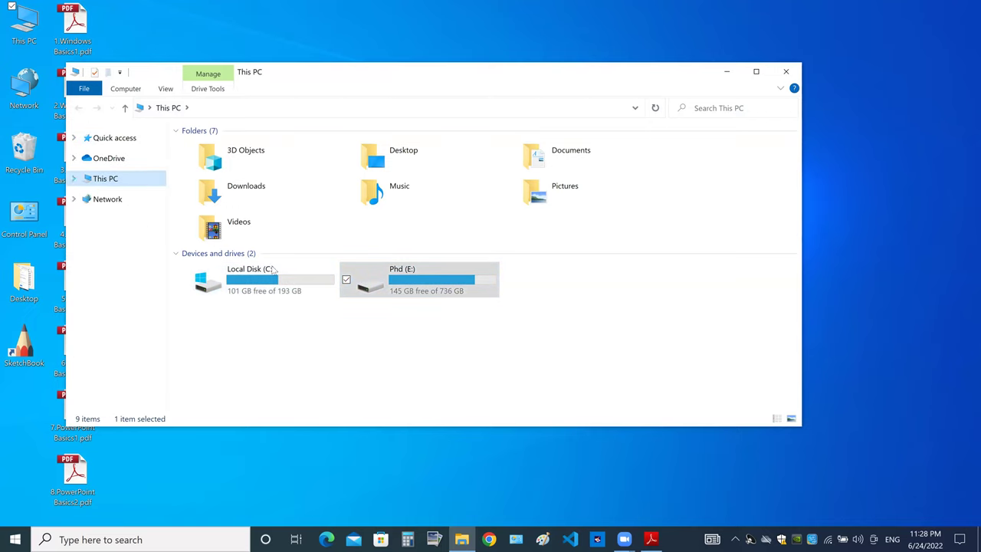
# Select Local Disk (C:) and Phd (E:) in turn to compare the two partitions, and raise the system volume to 100.
pyautogui.click(296, 290)
pyautogui.click(394, 290)
pyautogui.click(285, 285)
pyautogui.click(405, 285)
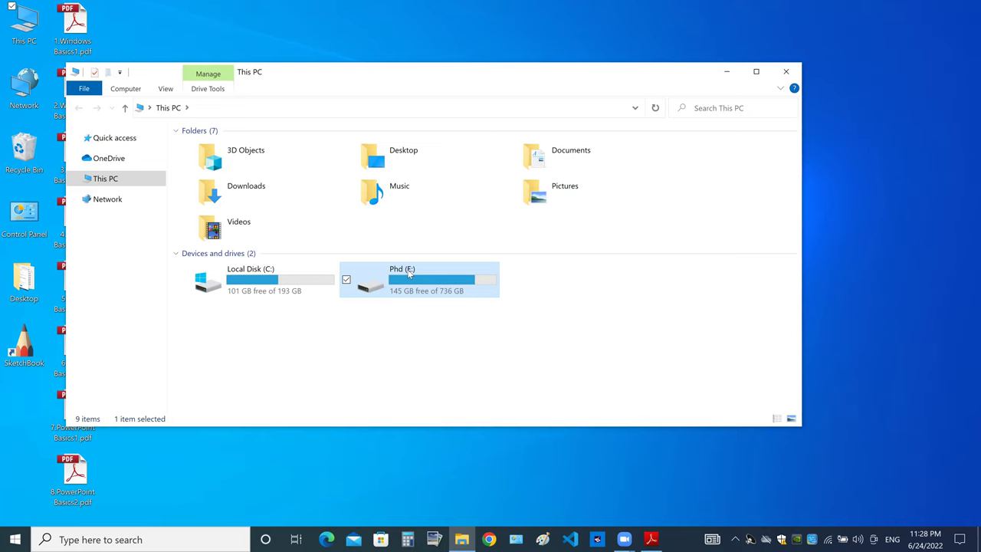
pyautogui.click(332, 344)
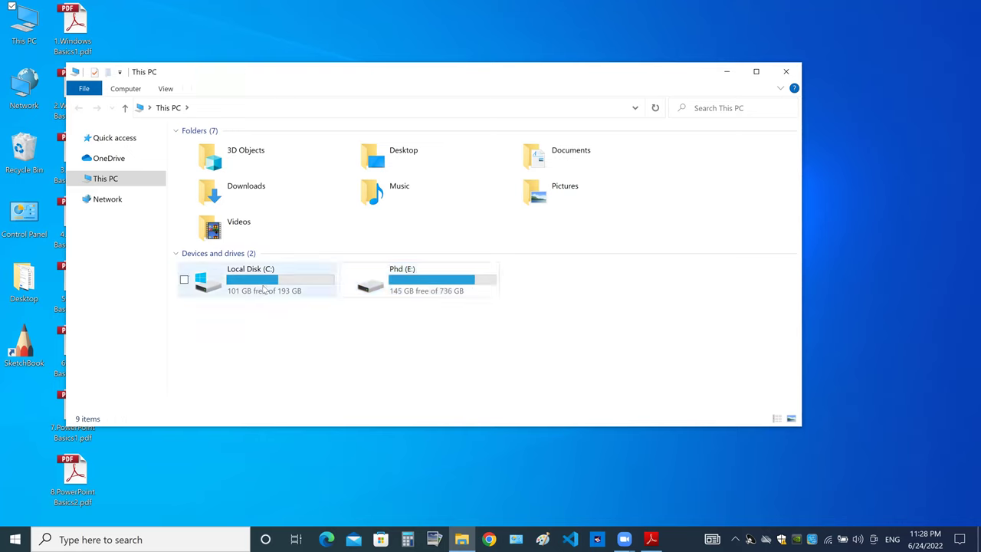
pyautogui.click(263, 289)
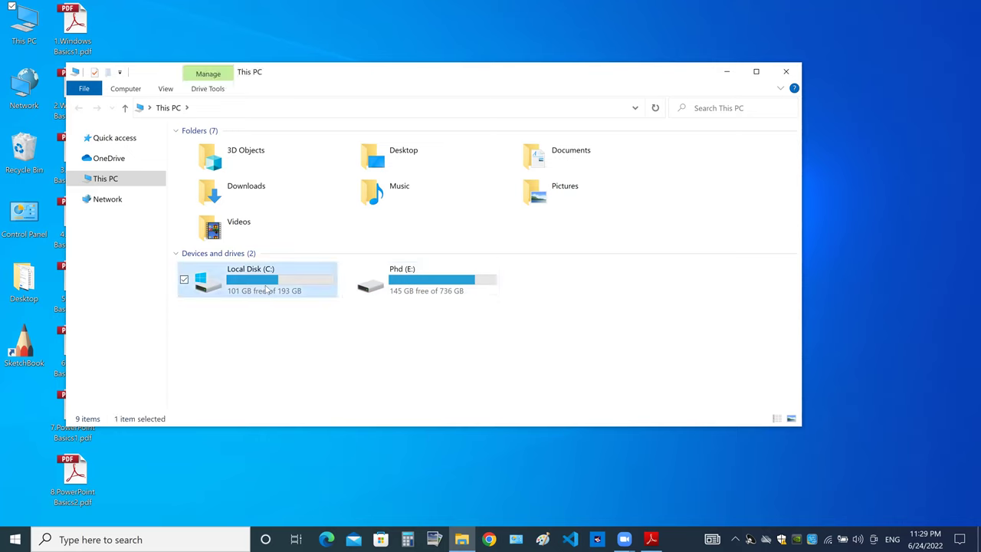
pyautogui.click(406, 287)
pyautogui.click(325, 290)
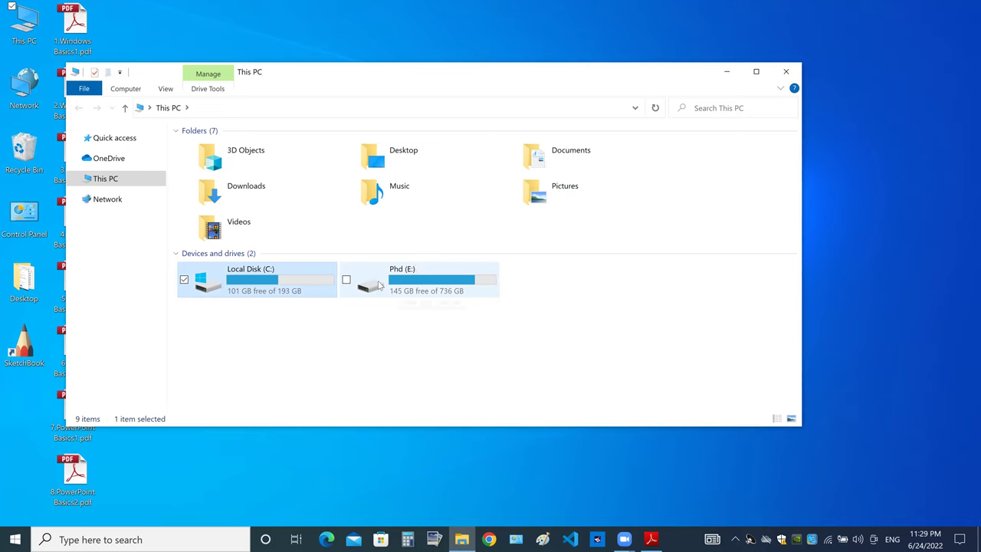
pyautogui.click(374, 335)
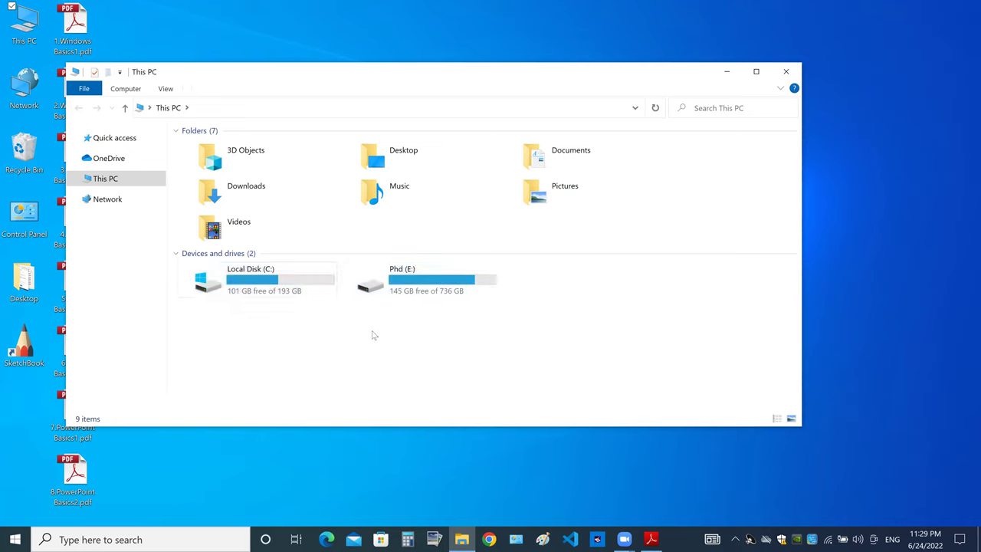
pyautogui.press('XF86AudioRaiseVolume')
pyautogui.press('XF86AudioRaiseVolume')
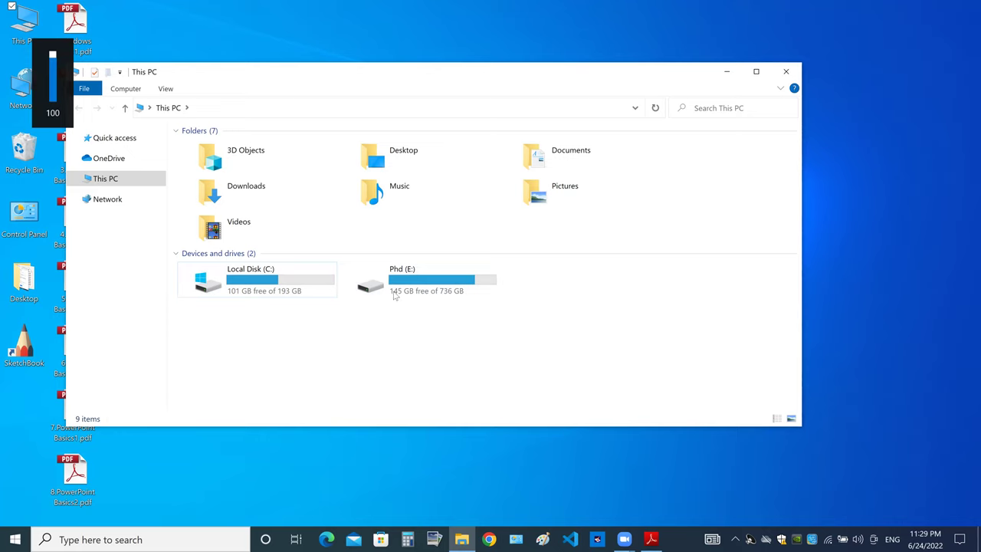
# Rename the Phd (E:) drive as "important", granting administrator permission for the change.
pyautogui.click(413, 280)
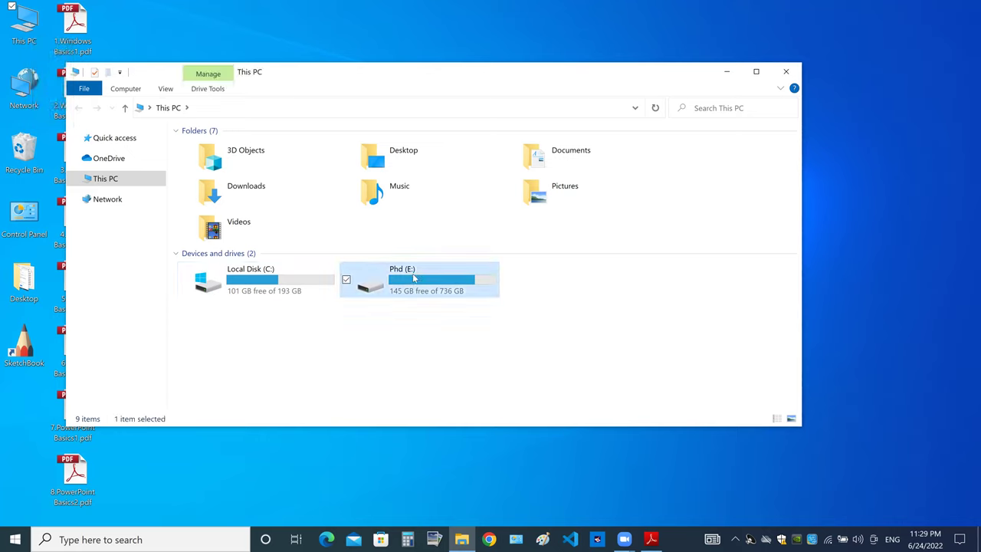
pyautogui.rightClick(414, 279)
pyautogui.click(292, 253)
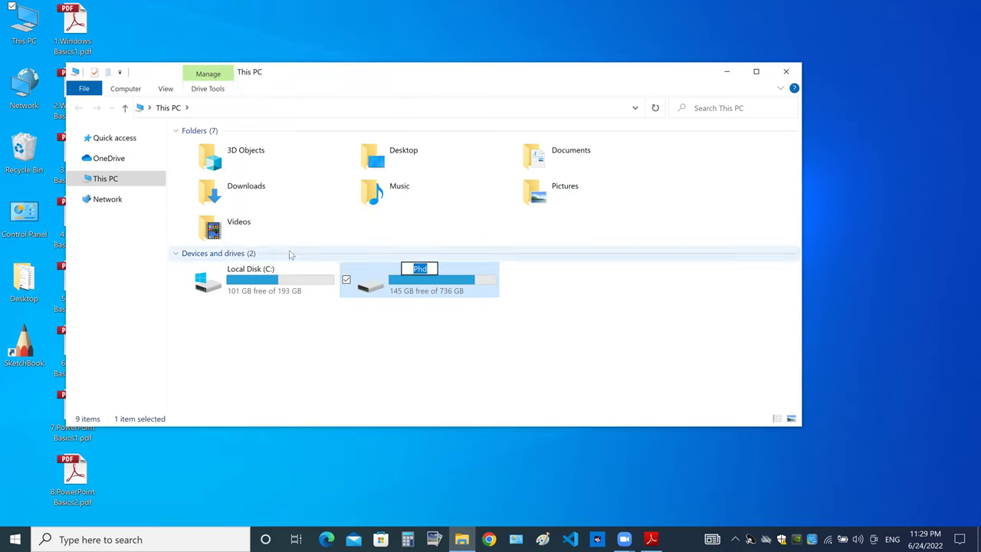
pyautogui.write('important')
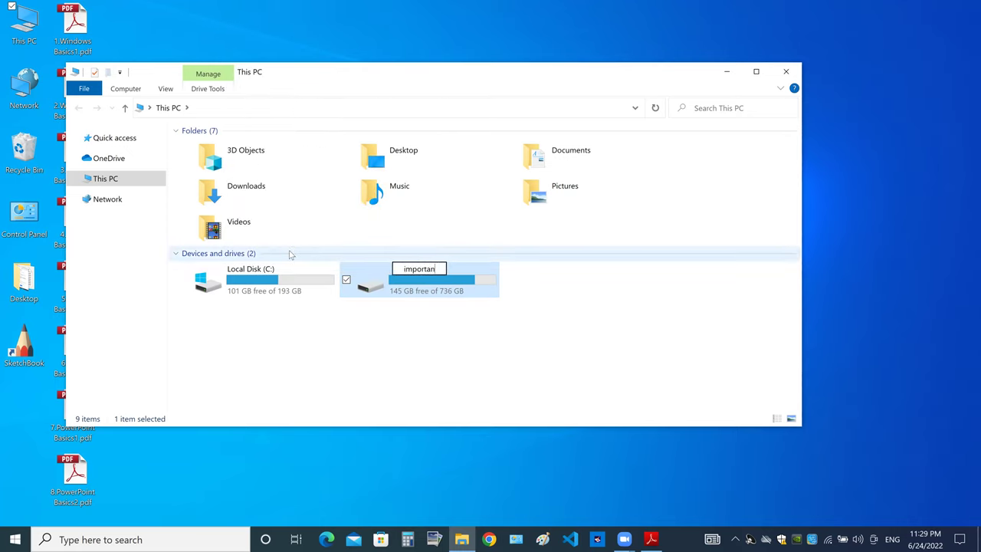
pyautogui.press('Return')
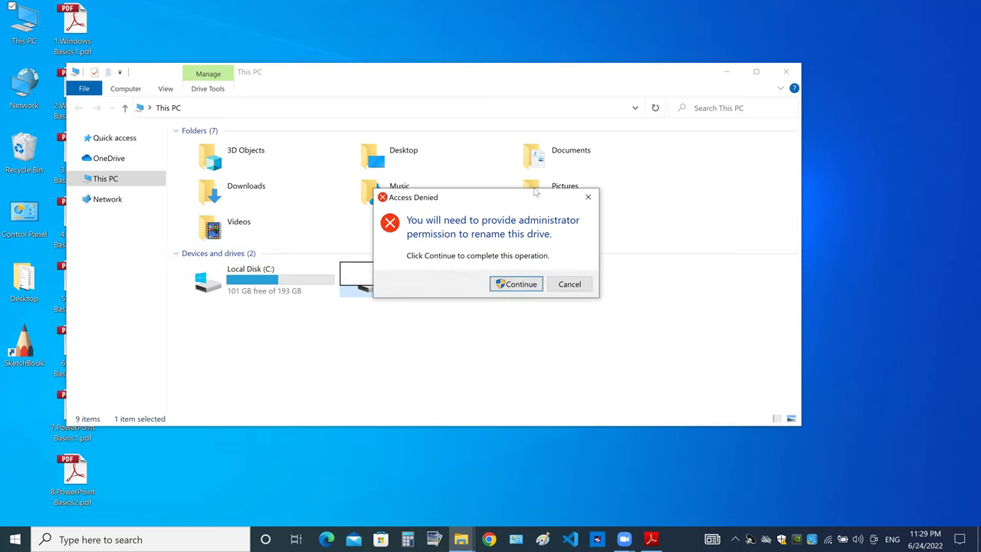
pyautogui.moveTo(535, 192); pyautogui.dragTo(623, 152)
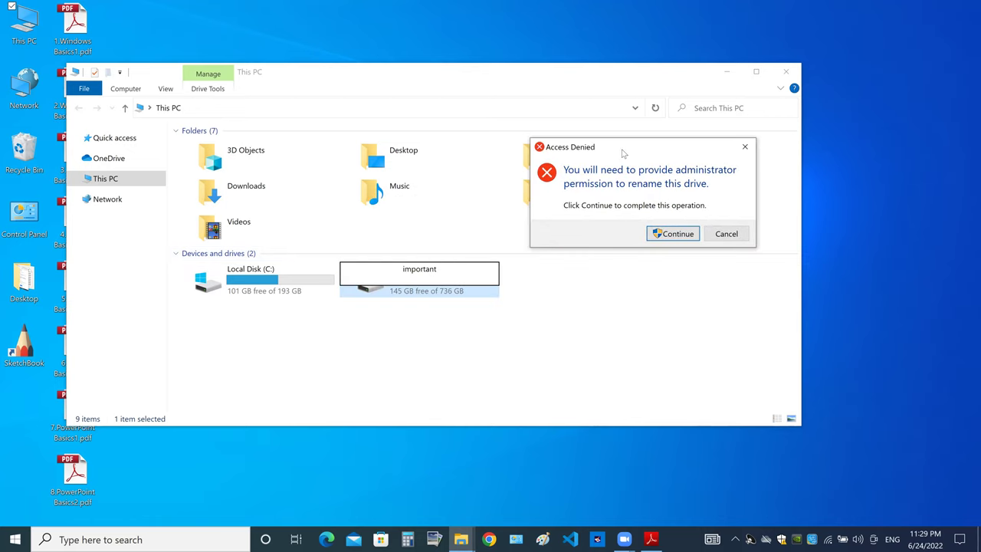
pyautogui.click(676, 234)
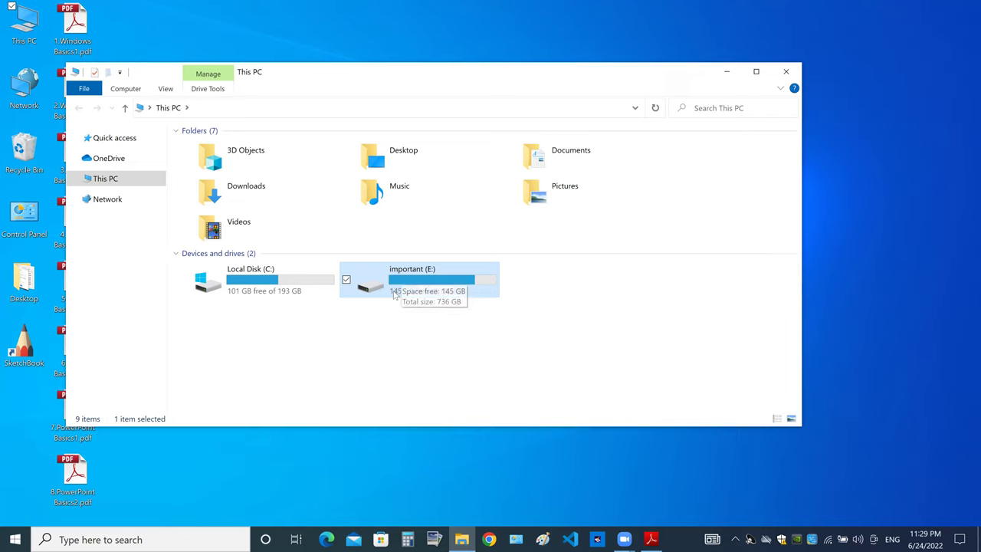
pyautogui.click(384, 328)
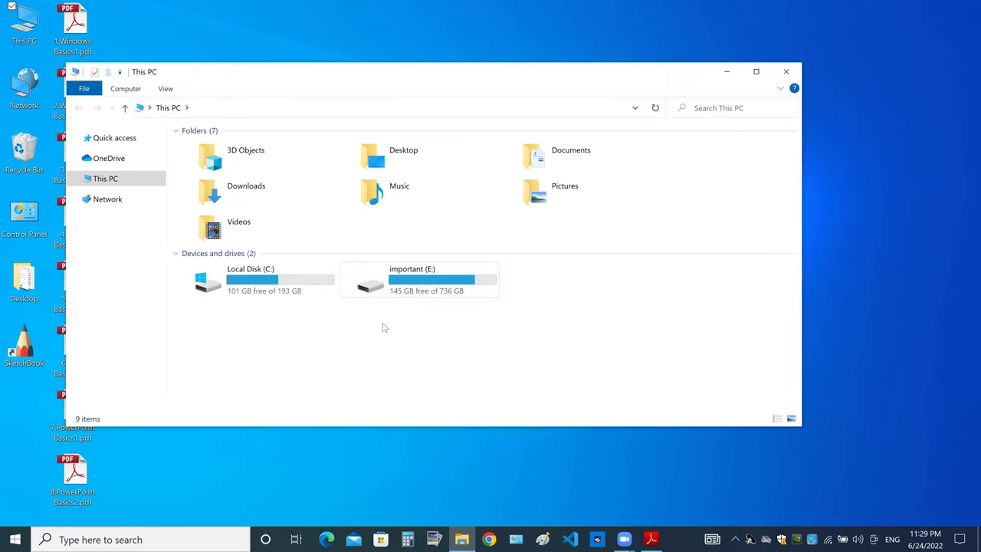
# Review the actions available for Local Disk (C:), and select the two drives in turn.
pyautogui.rightClick(237, 273)
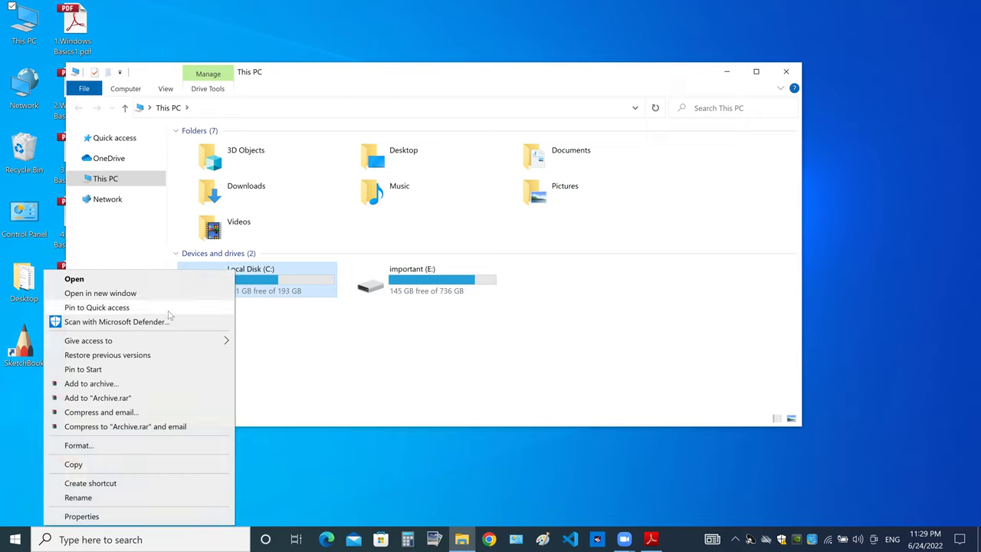
pyautogui.click(338, 383)
pyautogui.click(240, 283)
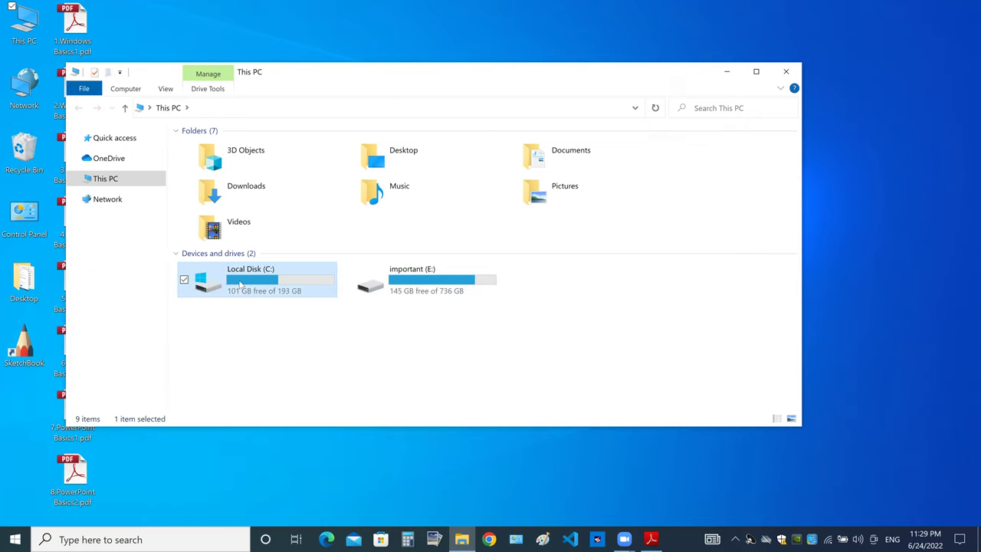
pyautogui.click(422, 289)
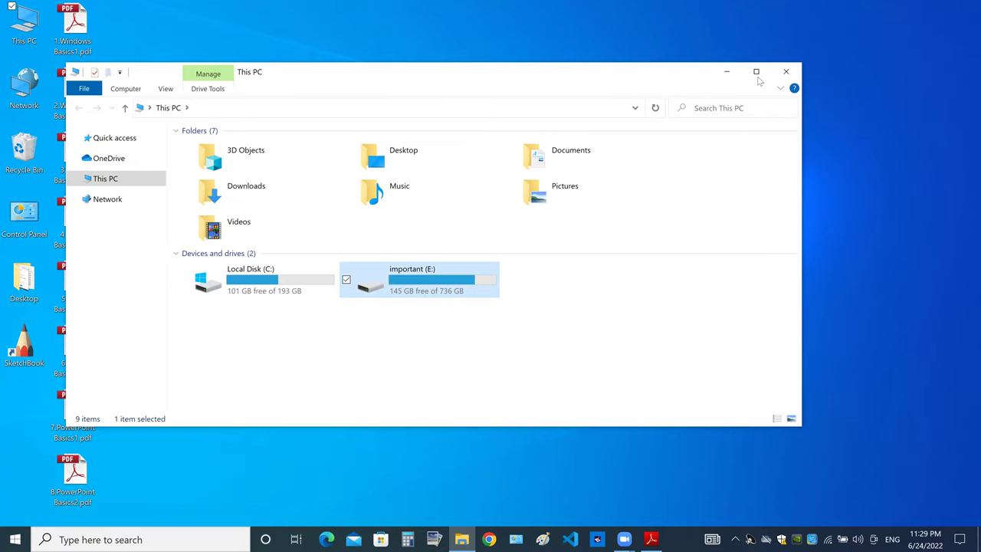
pyautogui.click(273, 297)
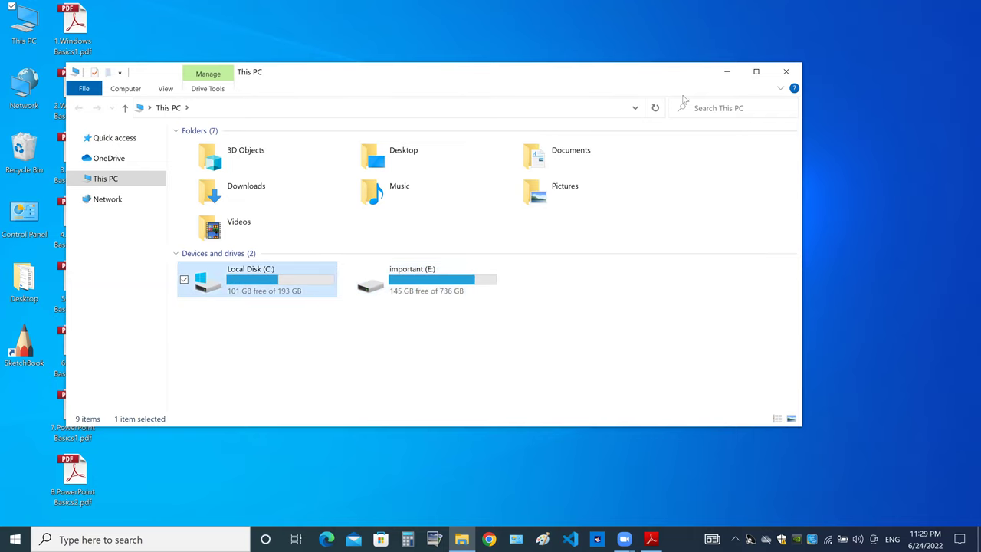
# Maximize the This PC window, restore it to its original size, move it slightly across the desktop, and close it.
pyautogui.click(758, 72)
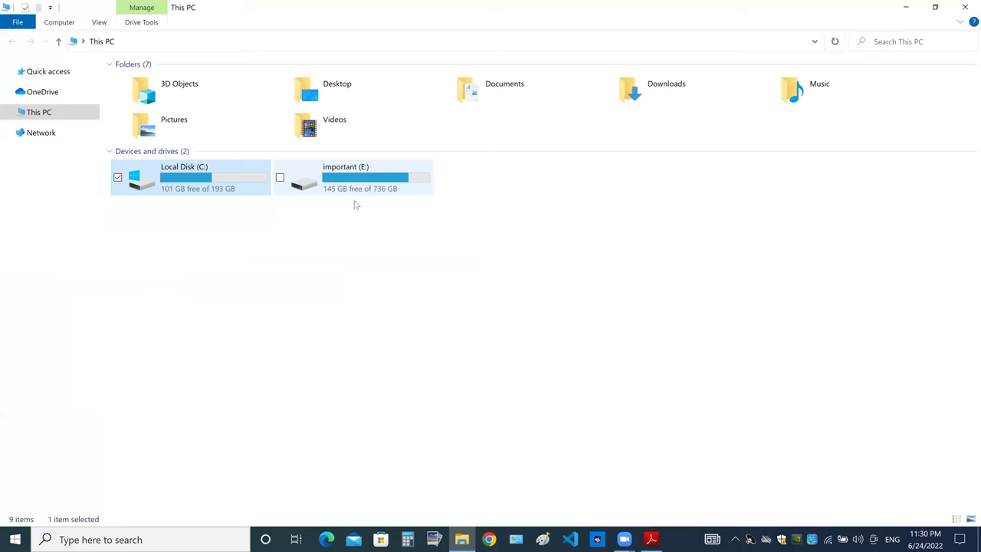
pyautogui.click(935, 6)
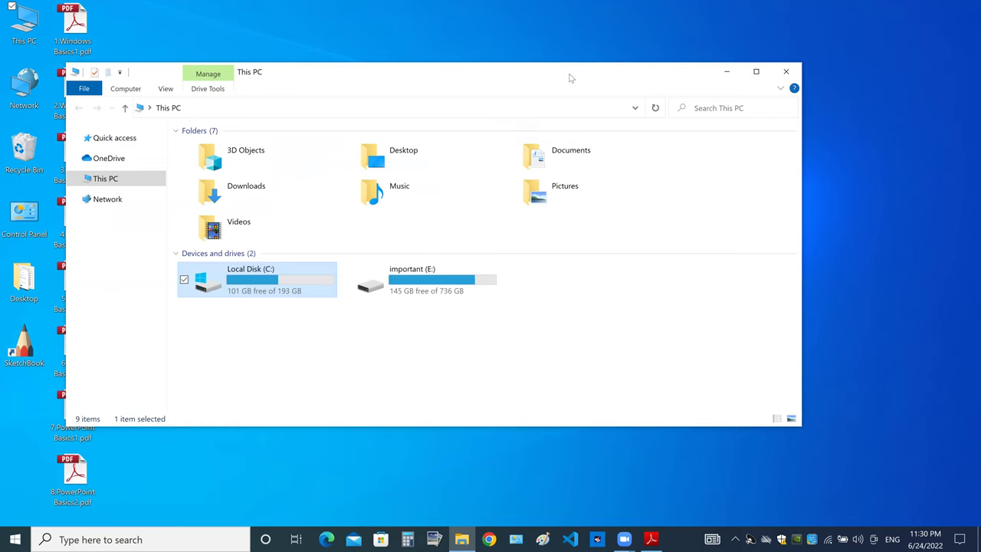
pyautogui.moveTo(569, 77); pyautogui.dragTo(609, 85)
pyautogui.click(826, 79)
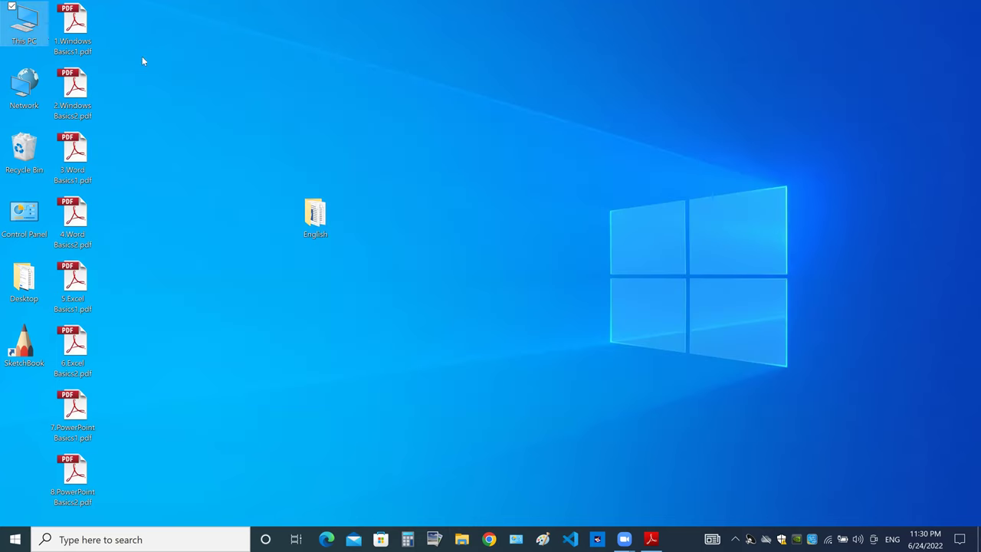
# Reopen This PC from the desktop and select Local Disk (C:) and important (E:) in turn.
pyautogui.doubleClick(29, 31)
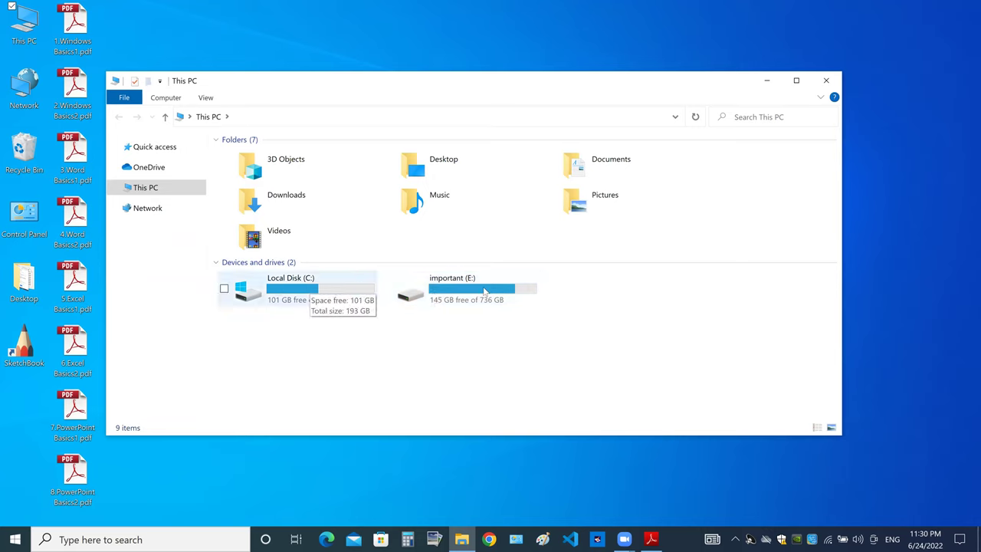
pyautogui.click(294, 292)
pyautogui.click(463, 299)
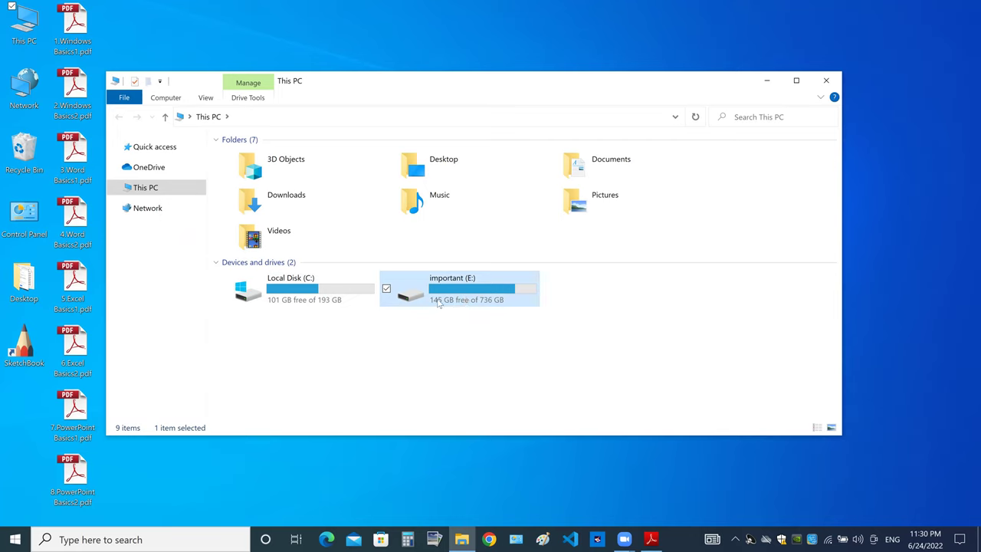
# Bring up the Zoom meeting window, and review the window management slides on pages 5 to 7 of 2.Windows Basics2.pdf in Adobe Reader.
pyautogui.moveTo(623, 538)
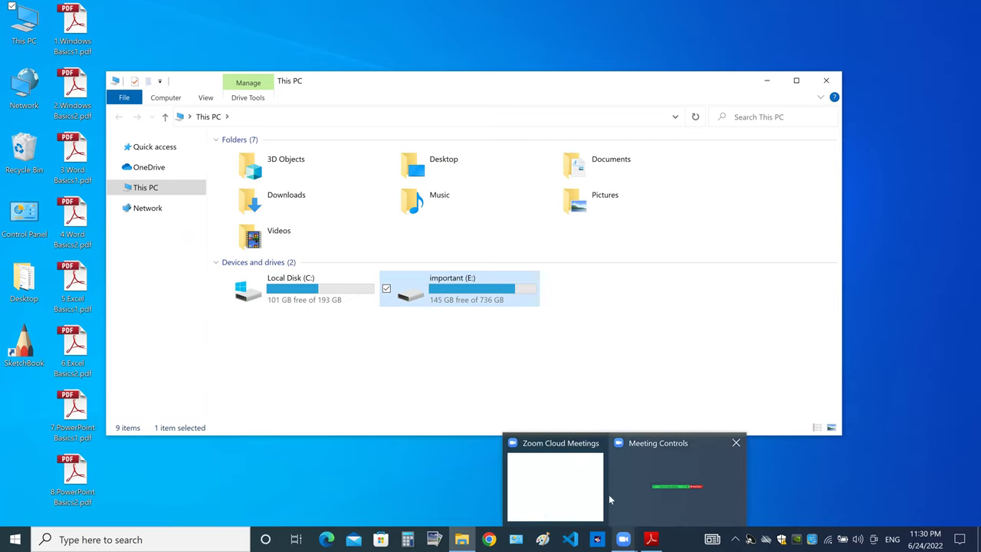
pyautogui.click(560, 478)
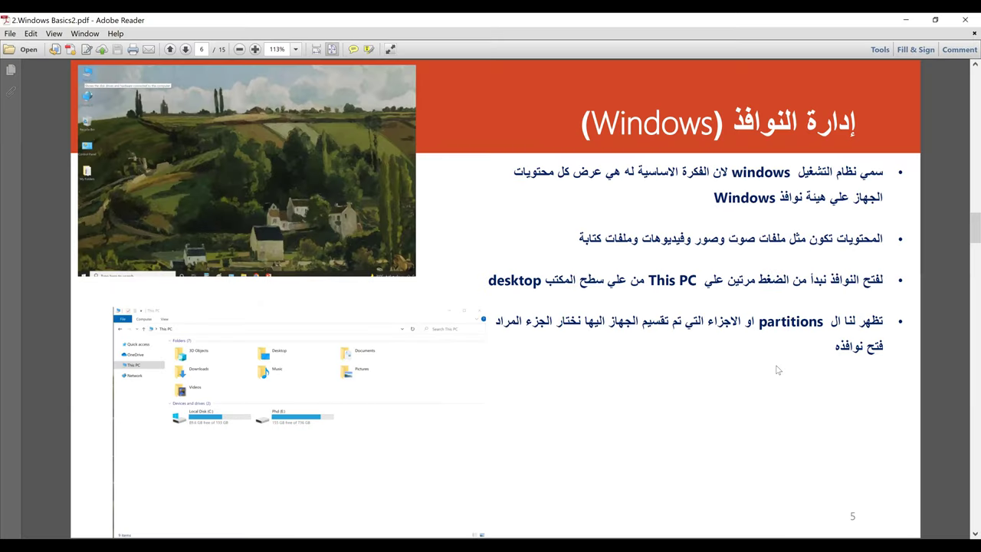
pyautogui.scroll(-2, 776, 370)
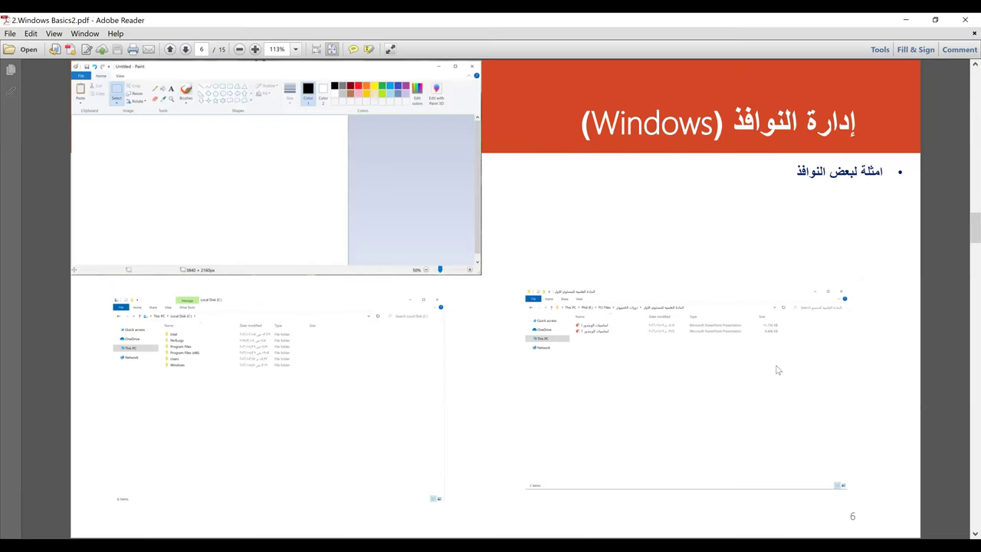
pyautogui.scroll(2, 776, 370)
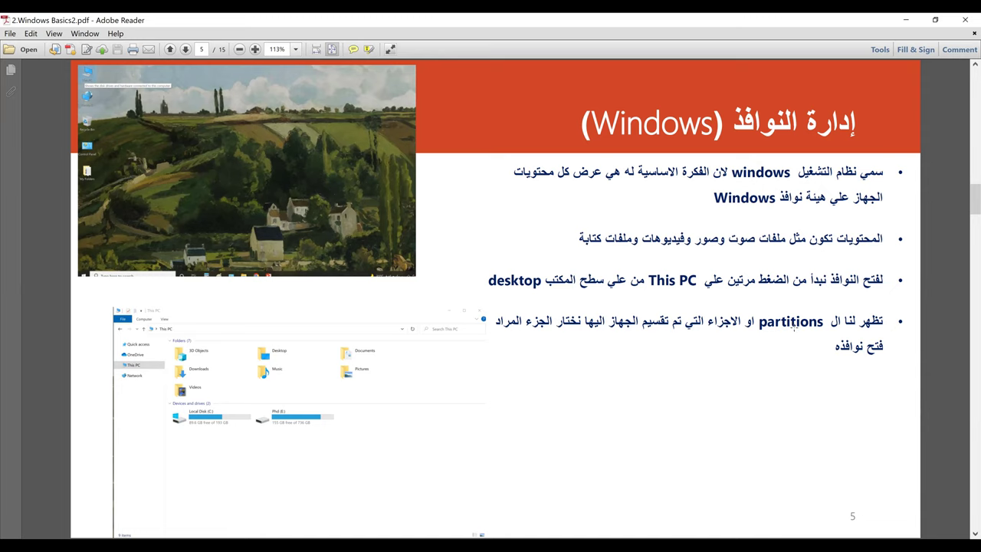
pyautogui.scroll(-1, 794, 327)
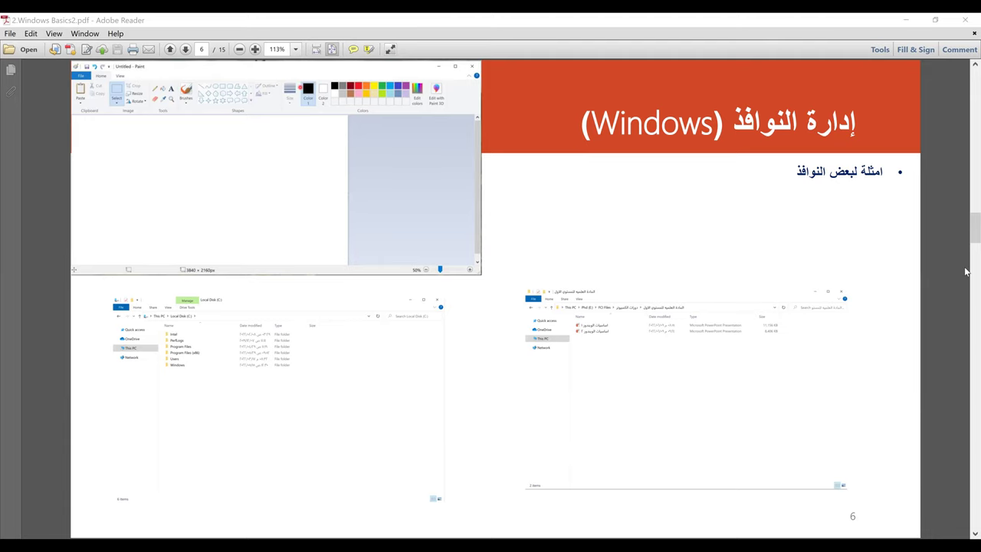
pyautogui.scroll(-2, 750, 203)
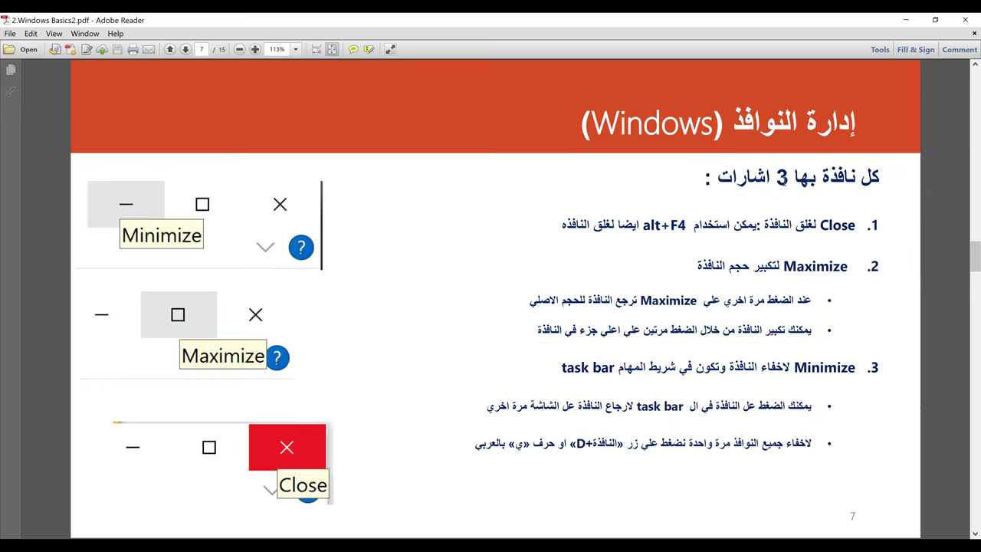